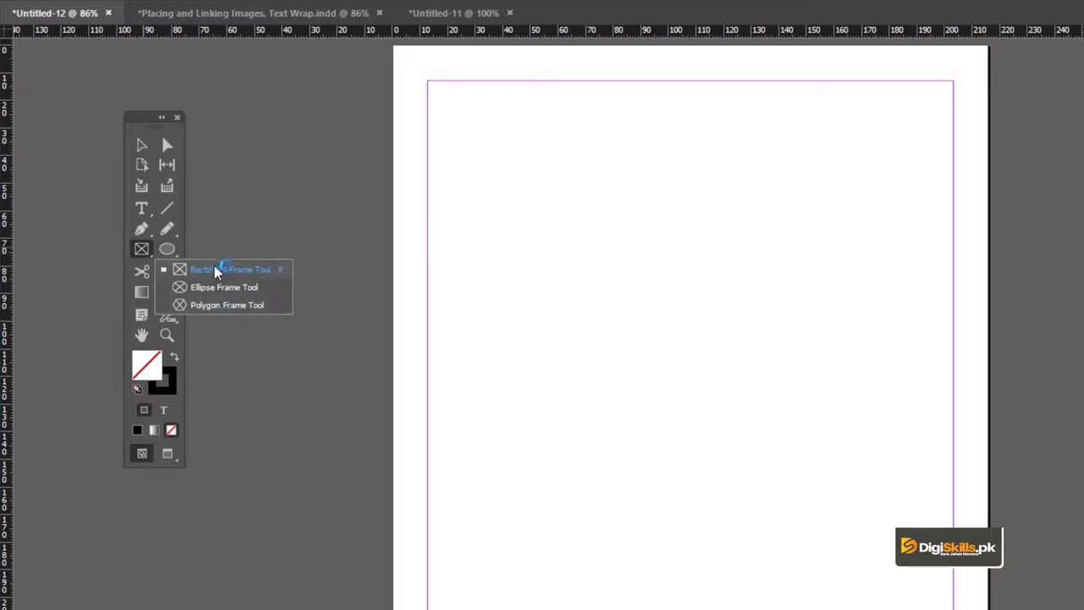
# Draw a rectangular graphics frame about 126 × 79 mm on the page and shift it slightly to the left.
pyautogui.click(218, 269)
pyautogui.moveTo(573, 237); pyautogui.dragTo(923, 455)
pyautogui.press('v')
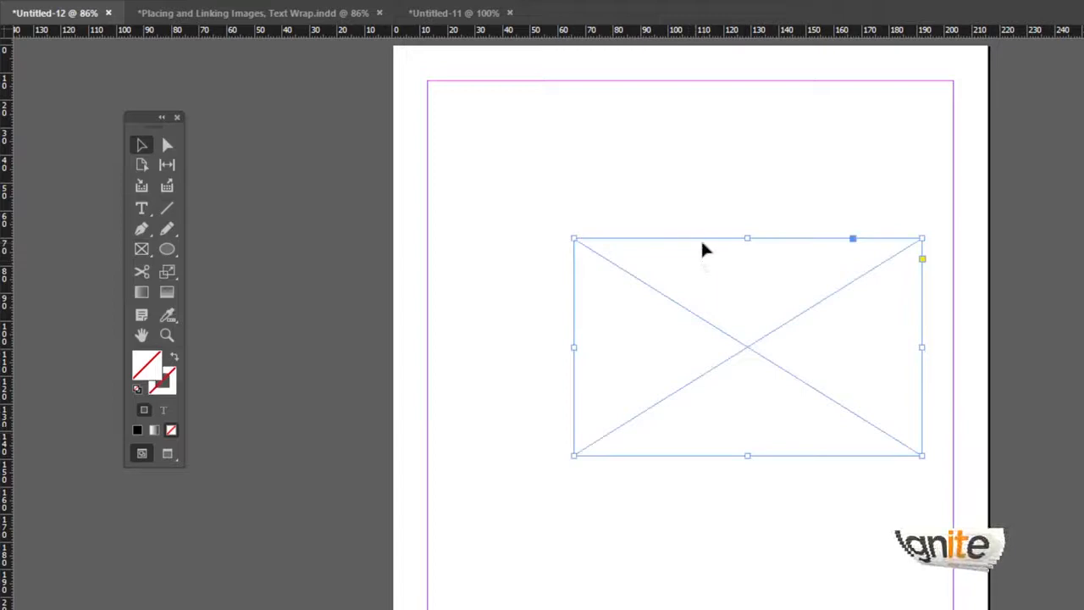
pyautogui.moveTo(683, 242); pyautogui.dragTo(650, 247)
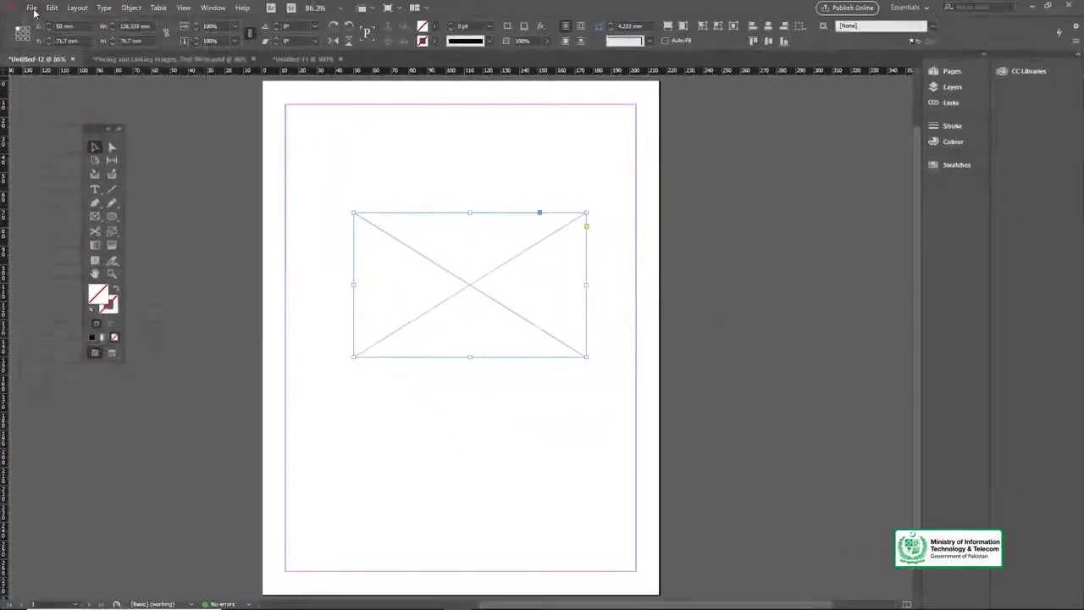
# Place the image agenda-analysis-business-plan-990818 into the rectangular frame.
pyautogui.click(32, 7)
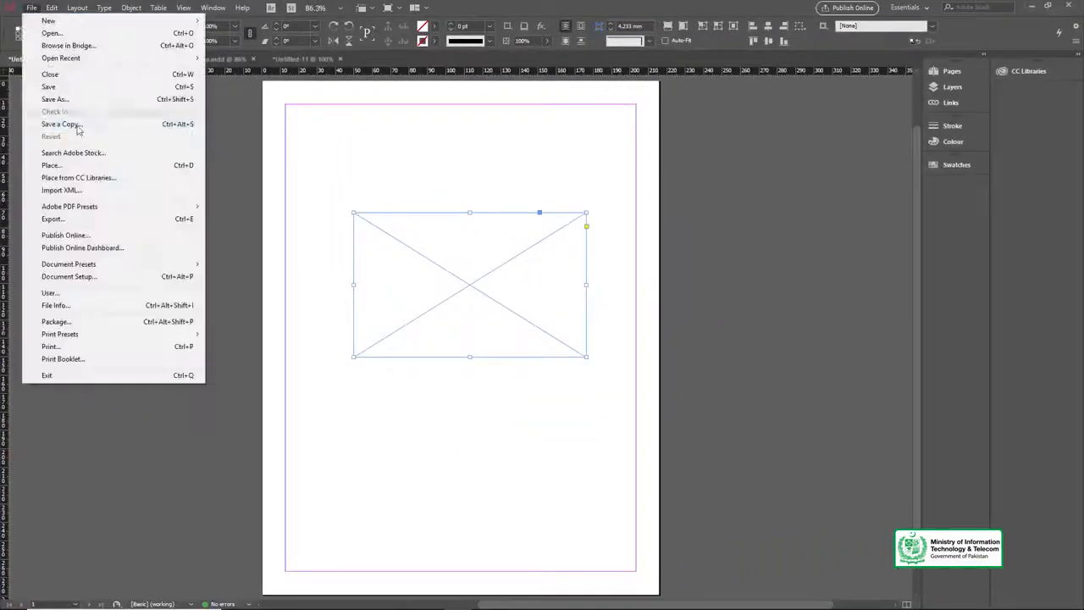
pyautogui.click(51, 165)
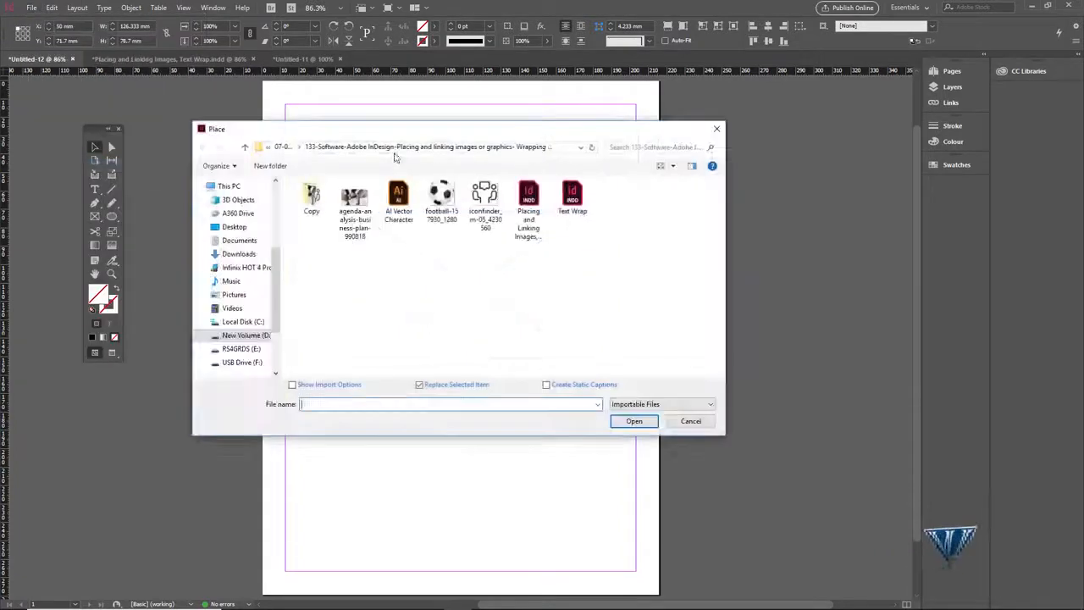
pyautogui.click(359, 223)
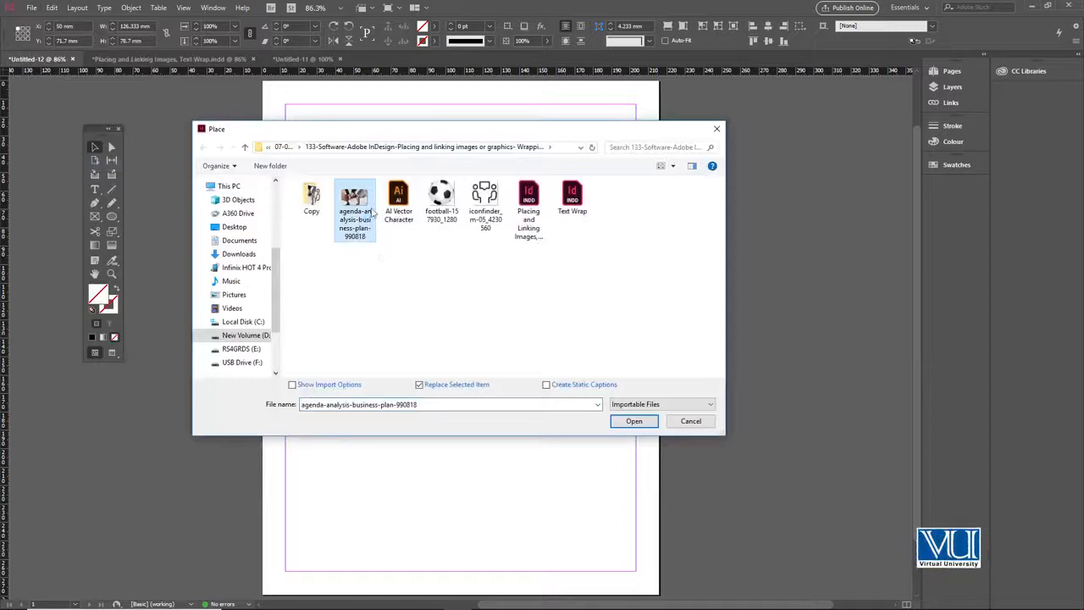
pyautogui.click(640, 423)
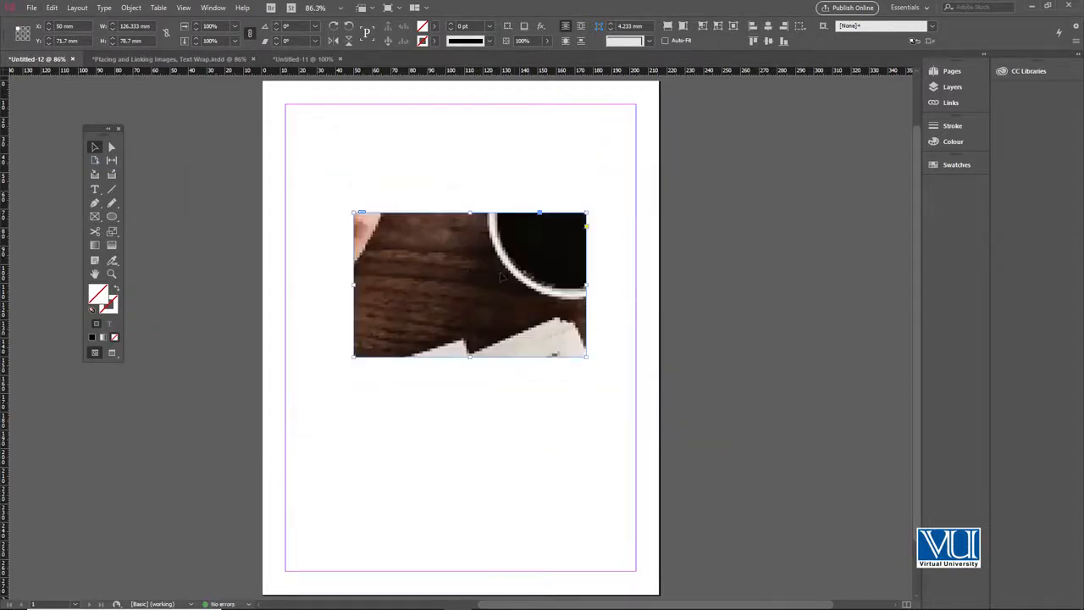
# Reposition the image inside the rectangular frame so the printed papers show, leaving the frame in place, and reselect the frame.
pyautogui.keyDown('ctrl'); pyautogui.click(469, 292); pyautogui.keyUp('ctrl')
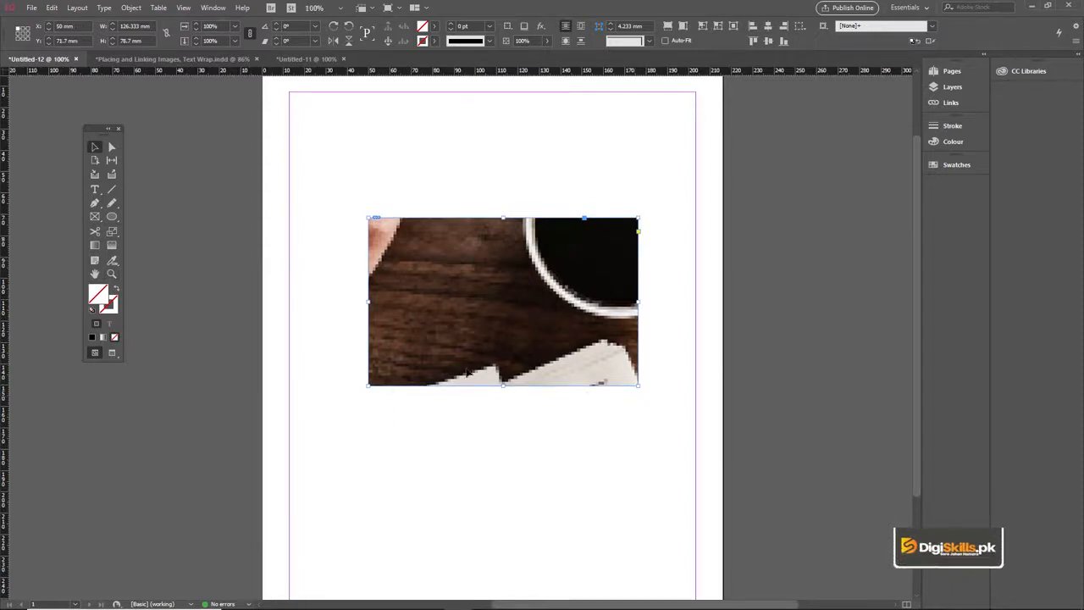
pyautogui.moveTo(507, 308)
pyautogui.mouseDown()
pyautogui.moveTo(522, 248)
pyautogui.moveTo(499, 272)
pyautogui.moveTo(535, 281)
pyautogui.moveTo(506, 331)
pyautogui.moveTo(508, 300)
pyautogui.moveTo(495, 297)
pyautogui.moveTo(504, 327)
pyautogui.mouseUp()
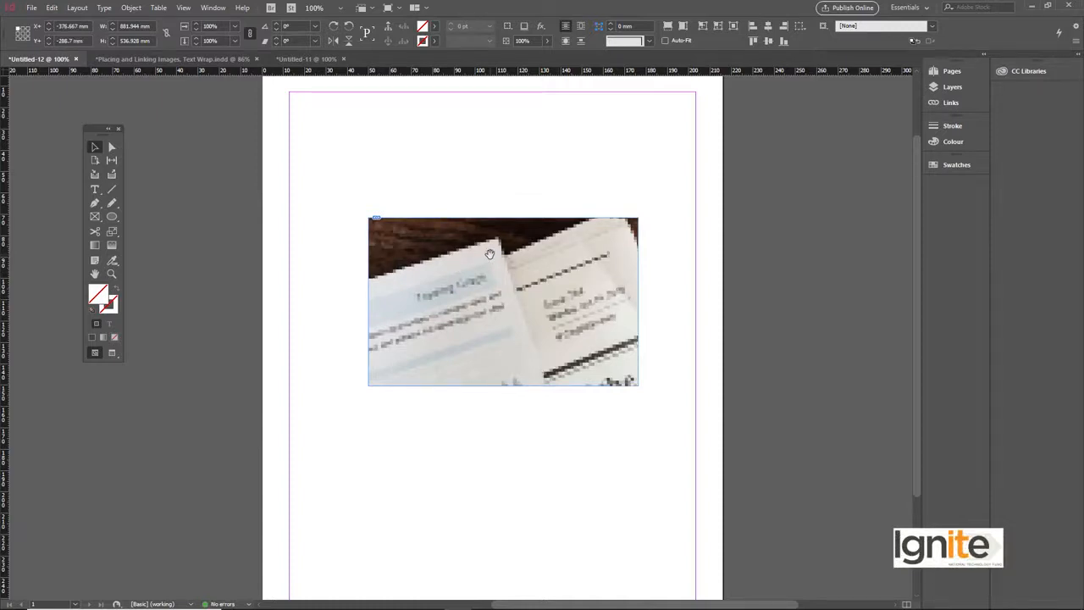
pyautogui.moveTo(338, 160); pyautogui.dragTo(391, 239)
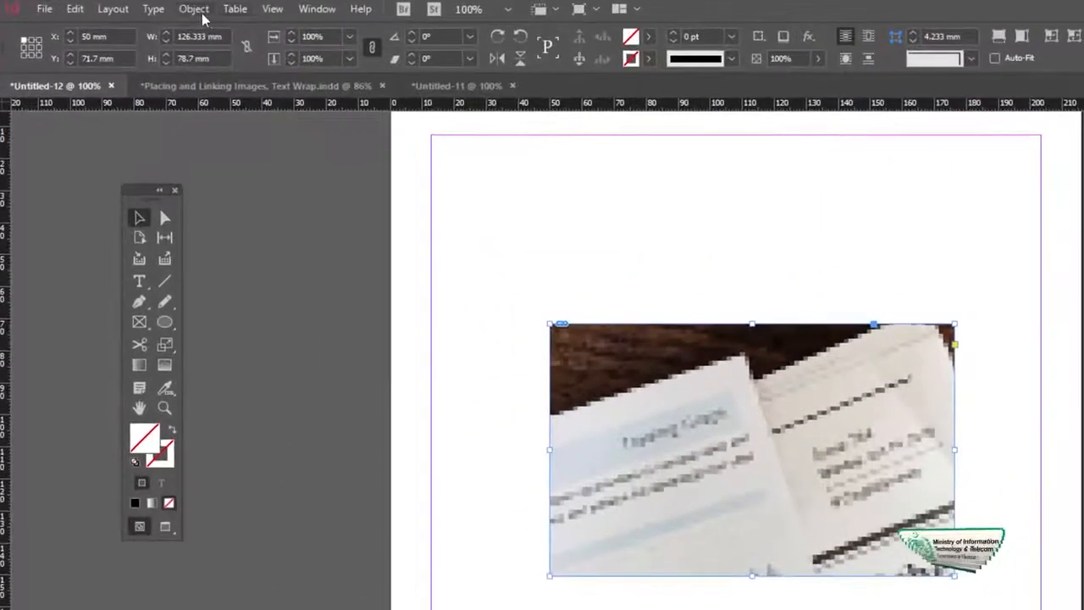
# Try Fill Frame Proportionally on the rectangular frame's image, and undo it.
pyautogui.click(144, 9)
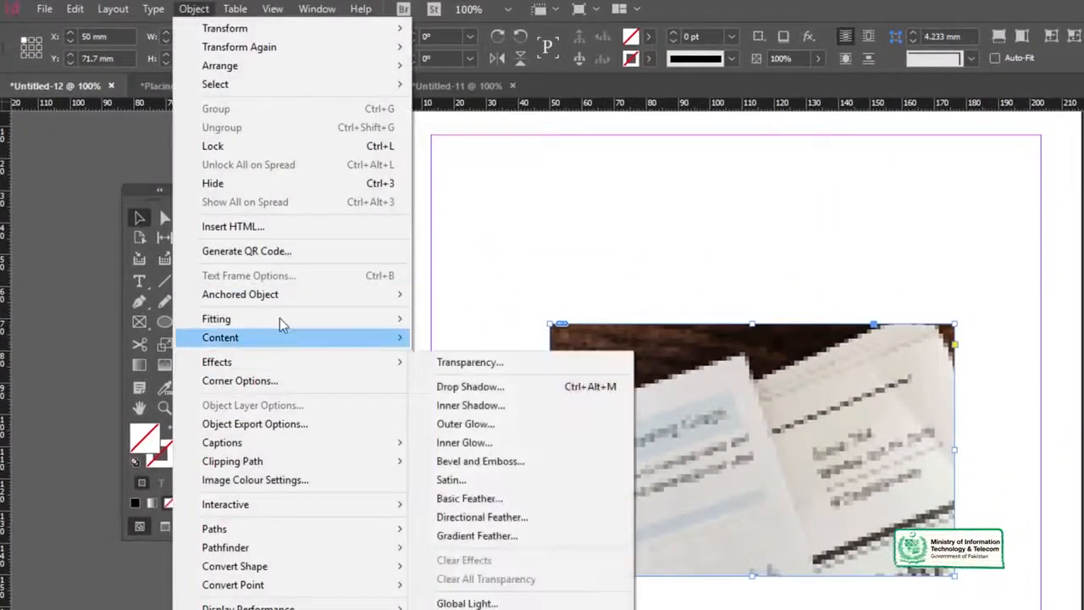
pyautogui.moveTo(280, 317)
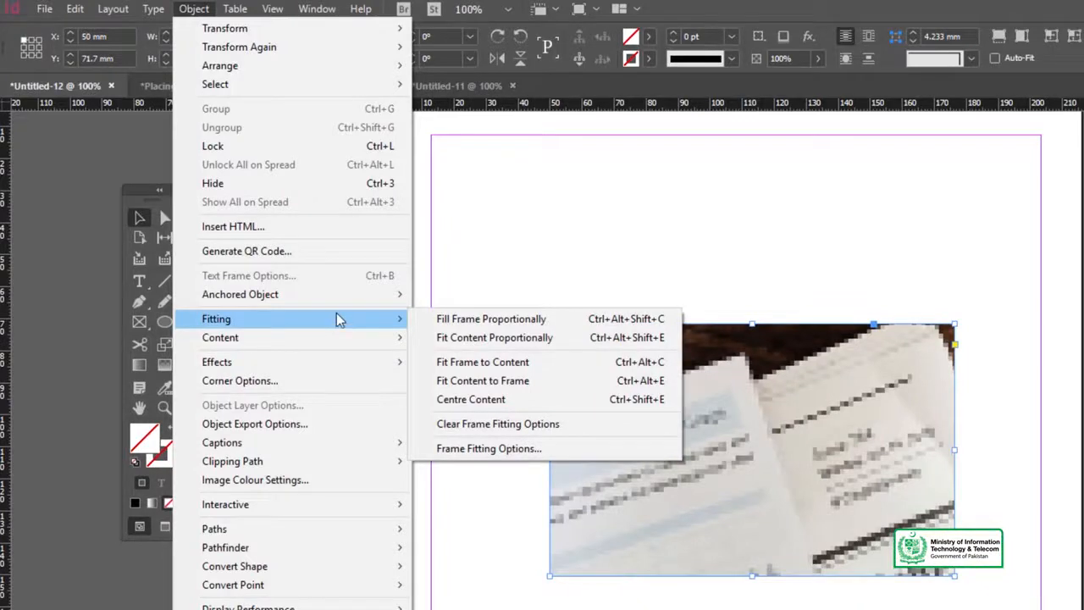
pyautogui.click(494, 326)
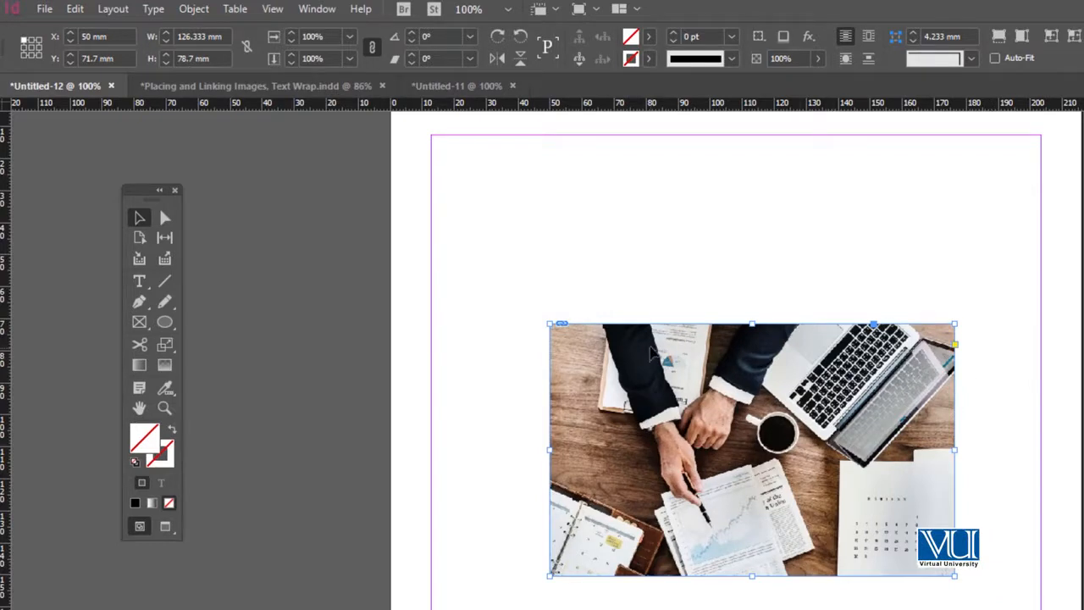
pyautogui.hotkey('ctrl', 'z')
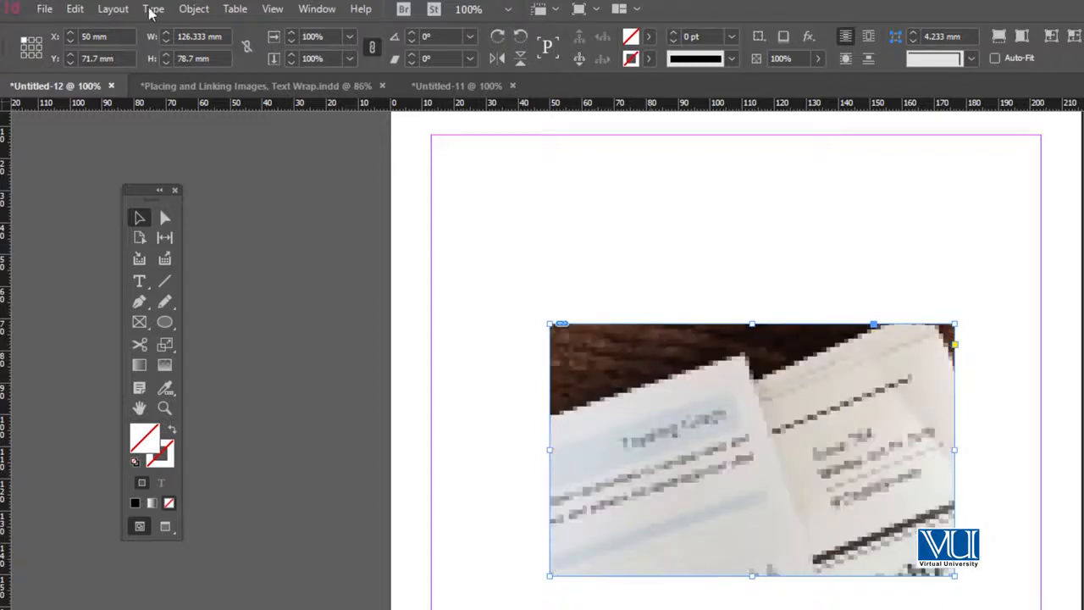
# Try Fit Content to Frame on the rectangular frame's image, and undo it.
pyautogui.click(186, 9)
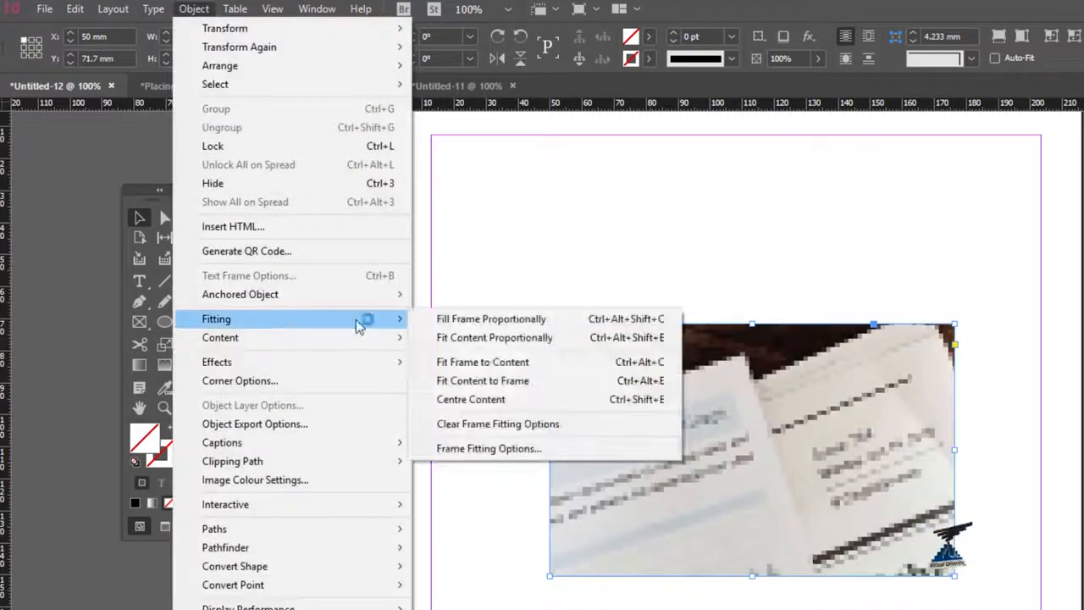
pyautogui.click(483, 362)
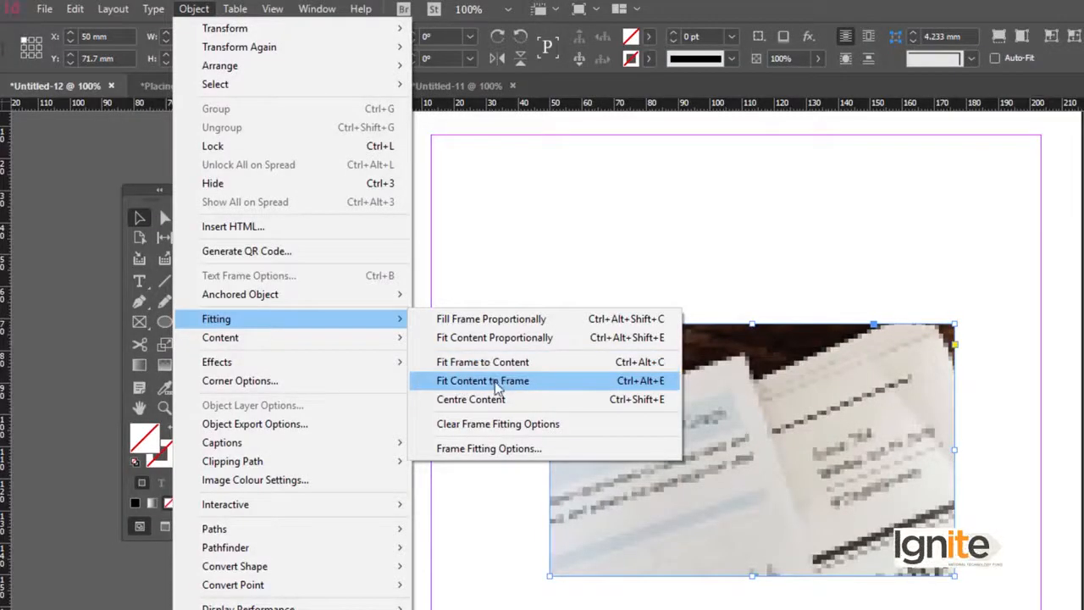
pyautogui.click(483, 381)
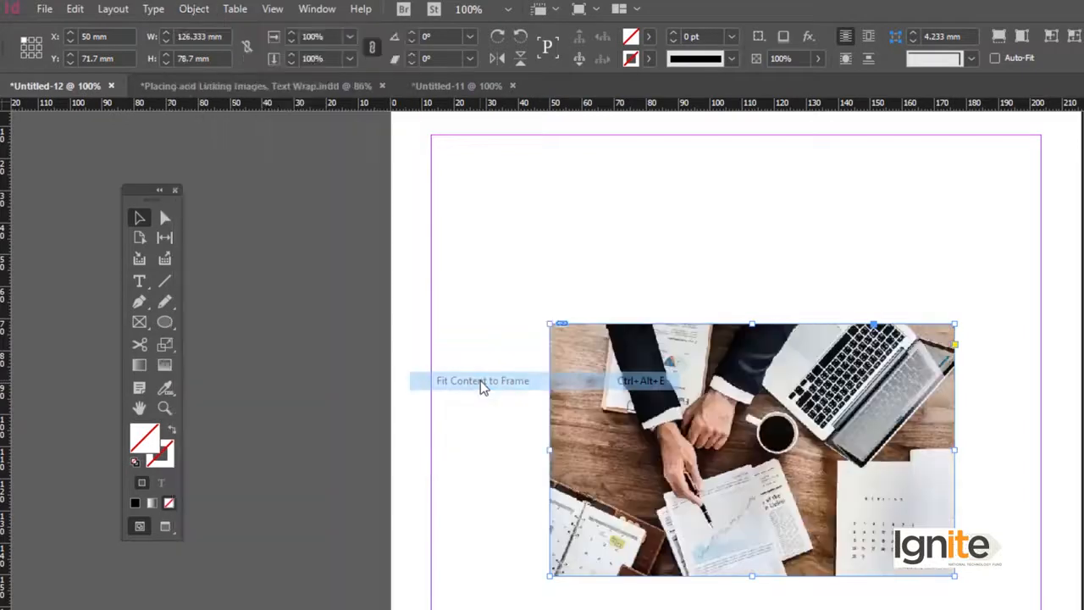
pyautogui.hotkey('ctrl', 'z')
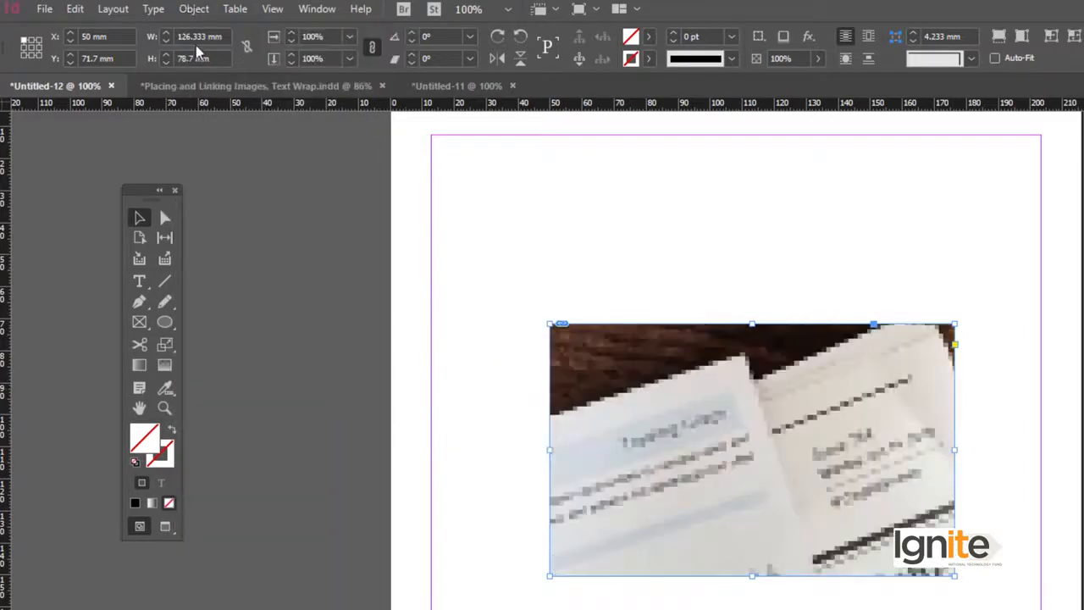
# Try Fit Frame to Content on the rectangular frame, inspect the enlarged frame around the page, and undo it.
pyautogui.click(194, 10)
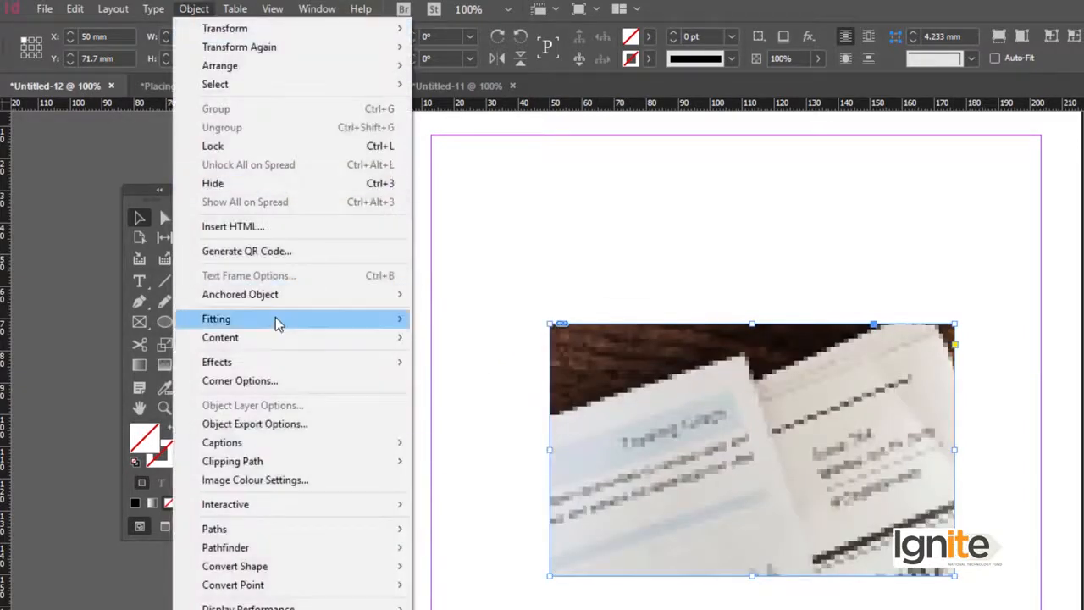
pyautogui.moveTo(288, 326)
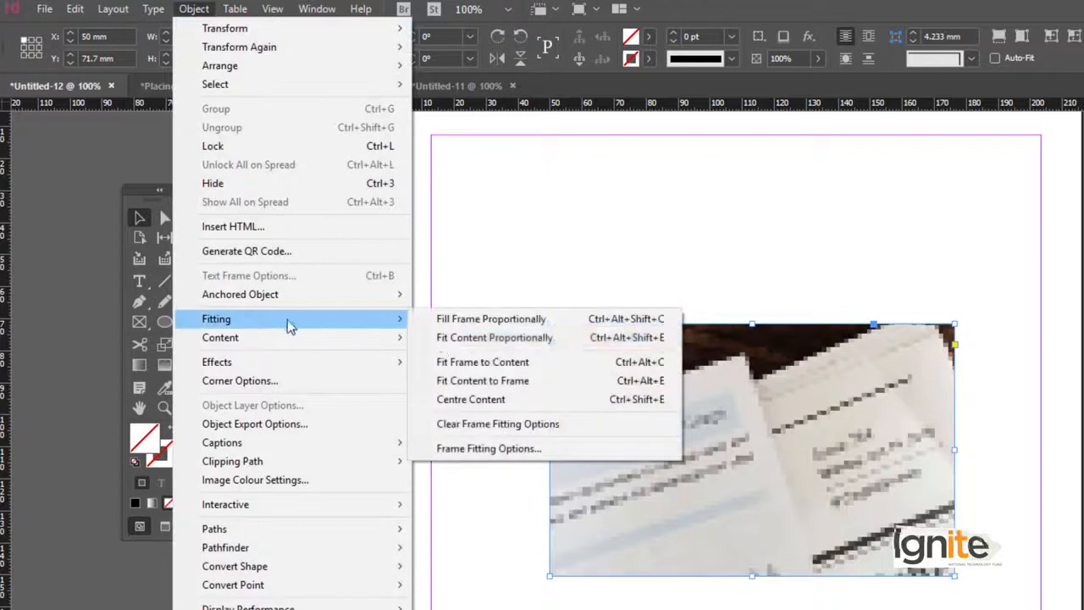
pyautogui.click(459, 364)
pyautogui.press('z')
pyautogui.keyDown('alt'); pyautogui.click(646, 448); pyautogui.keyUp('alt')
pyautogui.keyDown('alt'); pyautogui.click(647, 448); pyautogui.keyUp('alt')
pyautogui.keyDown('alt'); pyautogui.click(647, 448); pyautogui.keyUp('alt')
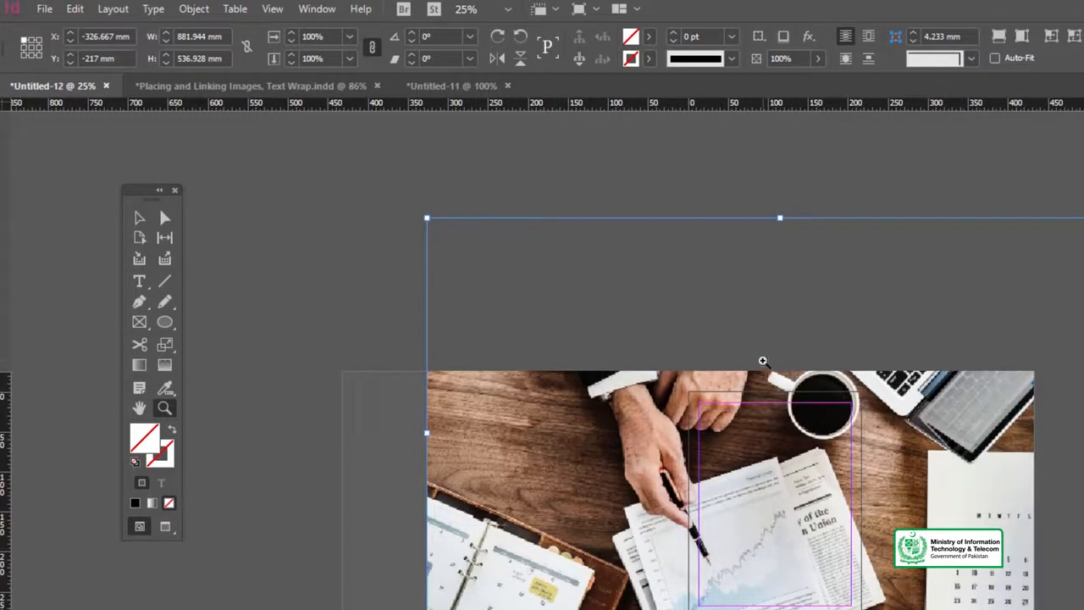
pyautogui.hotkey('ctrl', 'z')
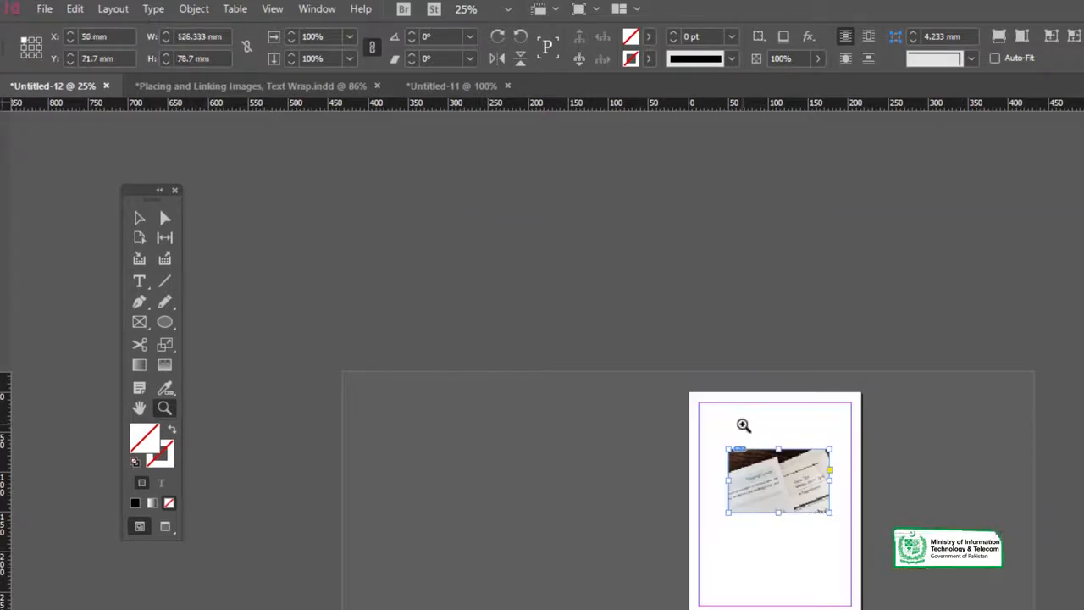
# Apply Fill Frame Proportionally to the image in the rectangular frame.
pyautogui.click(775, 505)
pyautogui.click(786, 503)
pyautogui.click(853, 493)
pyautogui.moveTo(667, 418); pyautogui.dragTo(913, 421)
pyautogui.click(720, 275)
pyautogui.click(741, 333)
pyautogui.click(200, 10)
pyautogui.moveTo(290, 317)
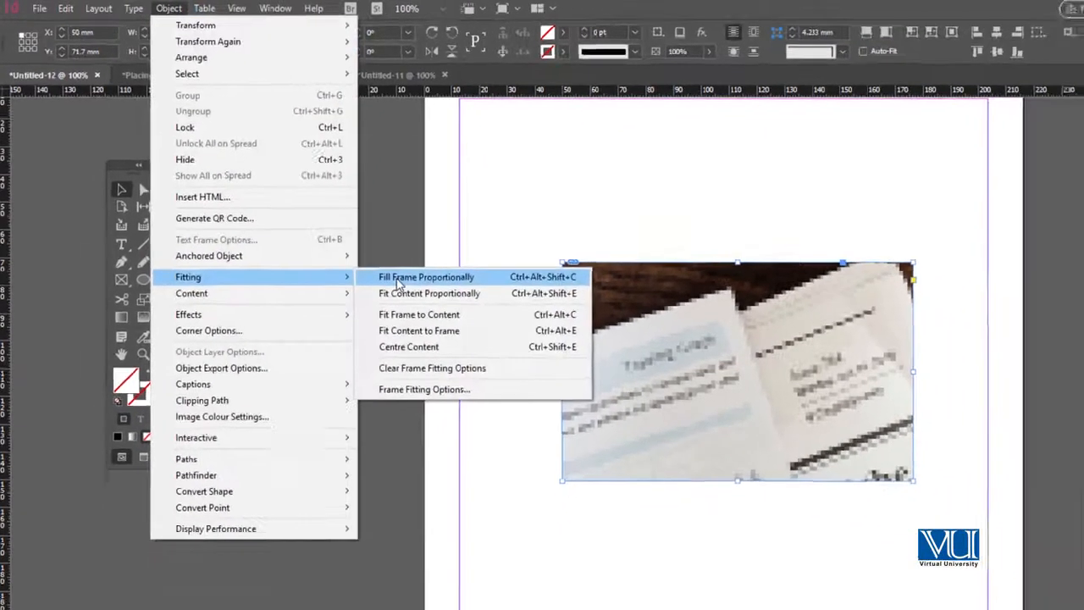
pyautogui.click(458, 324)
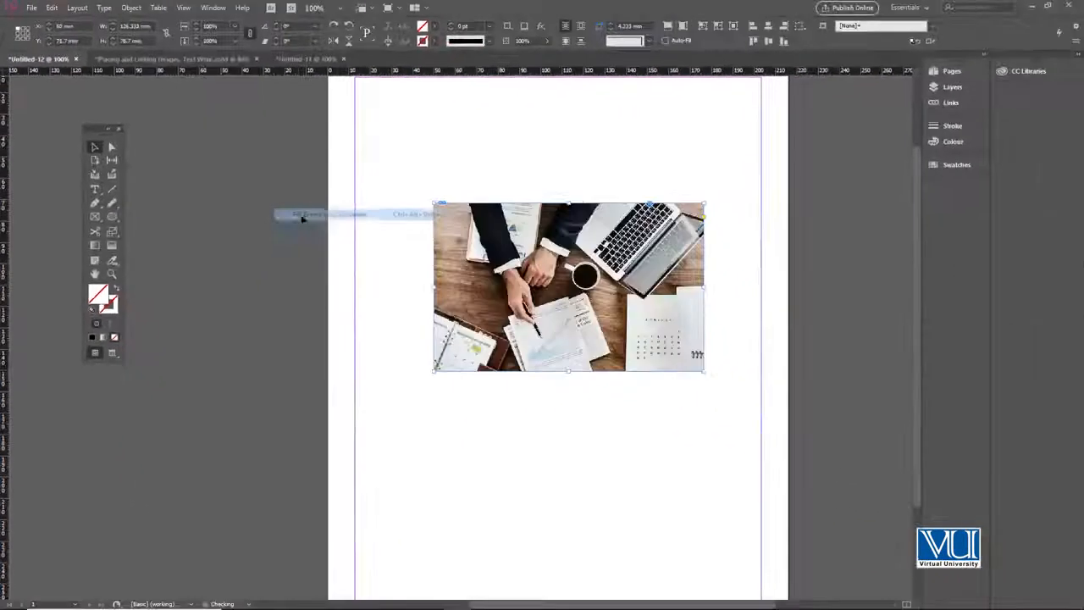
# Scale the rectangular frame together with its image down to about 112 × 70 mm from its upper-right corner.
pyautogui.click(517, 218)
pyautogui.hotkey('ctrl', '=')
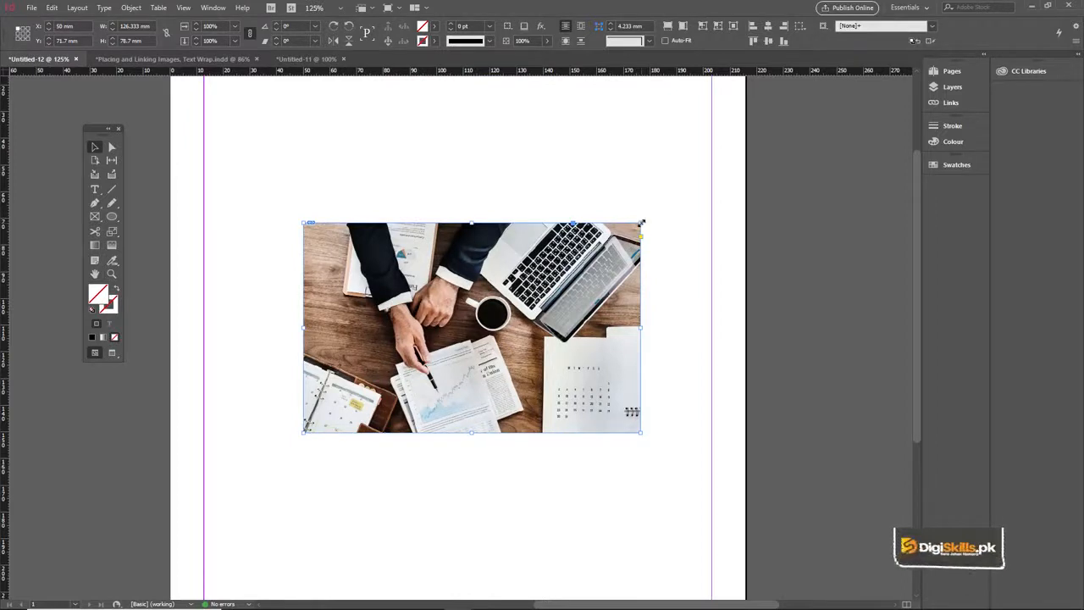
pyautogui.moveTo(643, 222)
pyautogui.mouseDown()
pyautogui.moveTo(726, 166)
pyautogui.moveTo(642, 223)
pyautogui.mouseUp()
pyautogui.moveTo(303, 223)
pyautogui.mouseDown()
pyautogui.moveTo(291, 179)
pyautogui.moveTo(303, 223)
pyautogui.mouseUp()
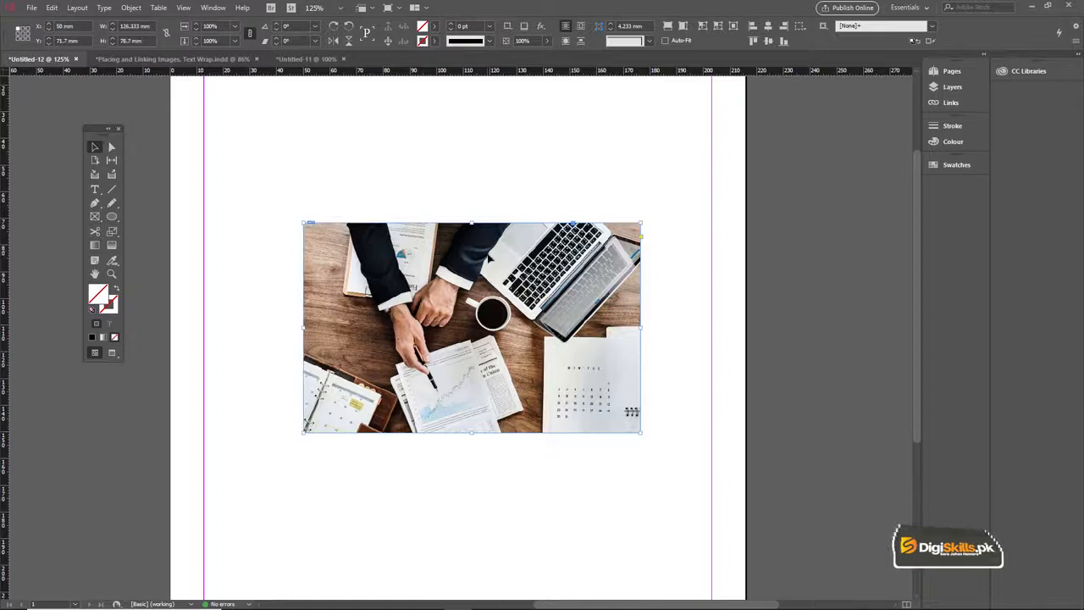
pyautogui.moveTo(641, 222)
pyautogui.mouseDown()
pyautogui.moveTo(687, 188)
pyautogui.moveTo(642, 222)
pyautogui.mouseUp()
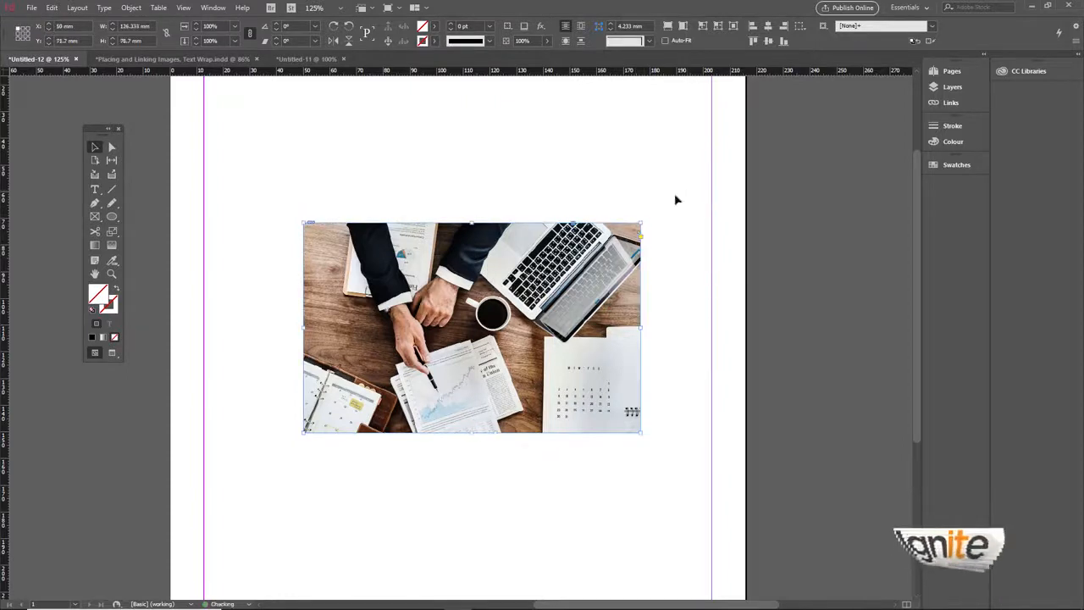
pyautogui.click(444, 183)
pyautogui.moveTo(397, 176); pyautogui.dragTo(521, 298)
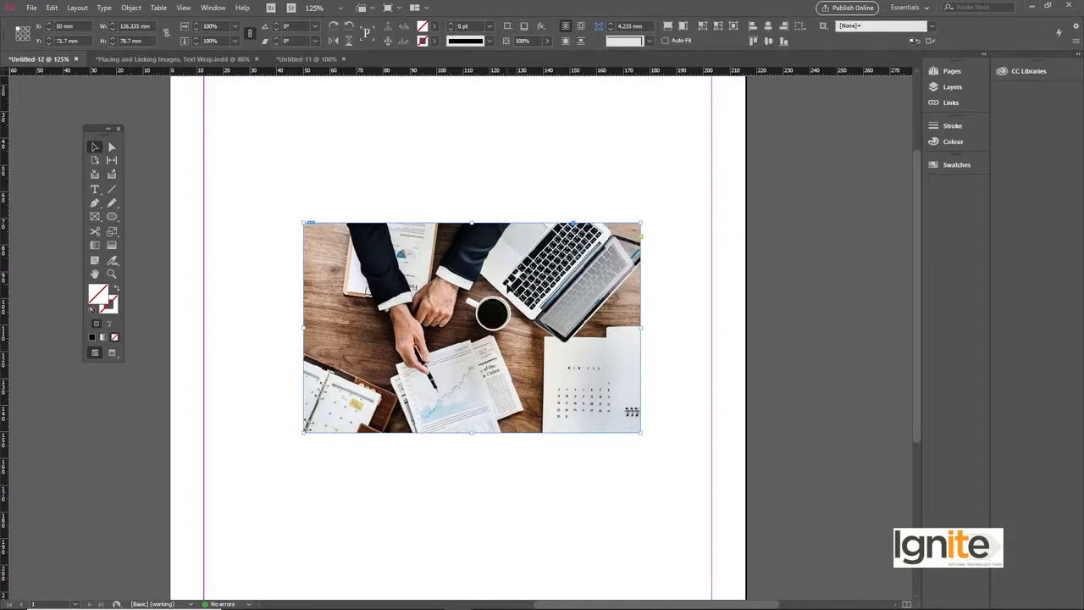
pyautogui.moveTo(641, 224); pyautogui.dragTo(603, 246)
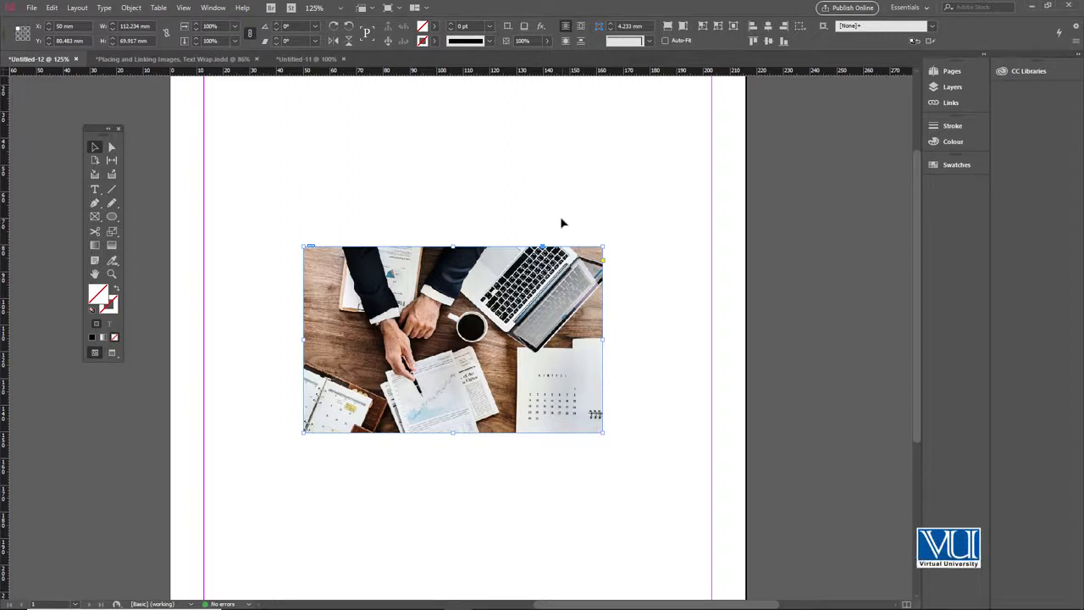
# Delete the rectangular image frame and draw a circular graphics frame about 52 mm in diameter in its place.
pyautogui.press('Delete')
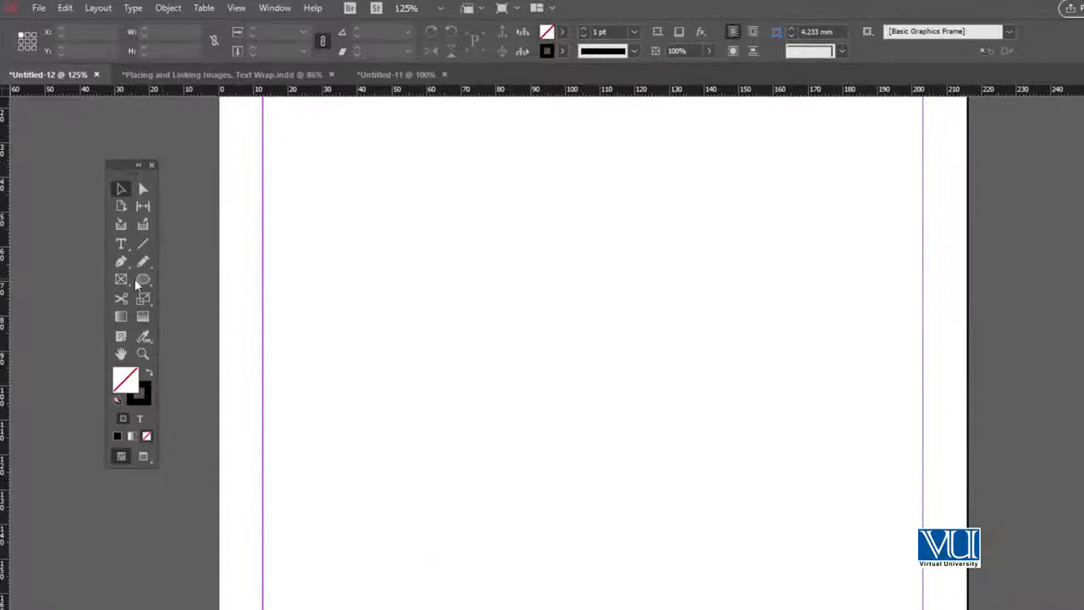
pyautogui.moveTo(118, 279); pyautogui.dragTo(165, 301)
pyautogui.moveTo(472, 311); pyautogui.dragTo(738, 491)
# Place the image agenda-analysis-business-plan-990818 into the circular frame.
pyautogui.hotkey('ctrl', 'd')
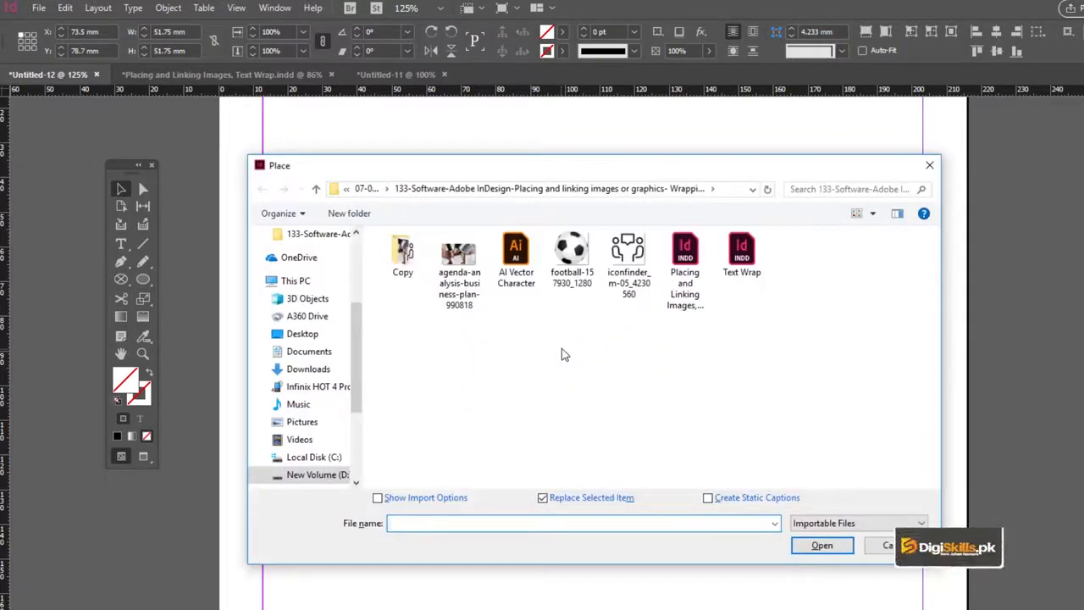
pyautogui.click(447, 274)
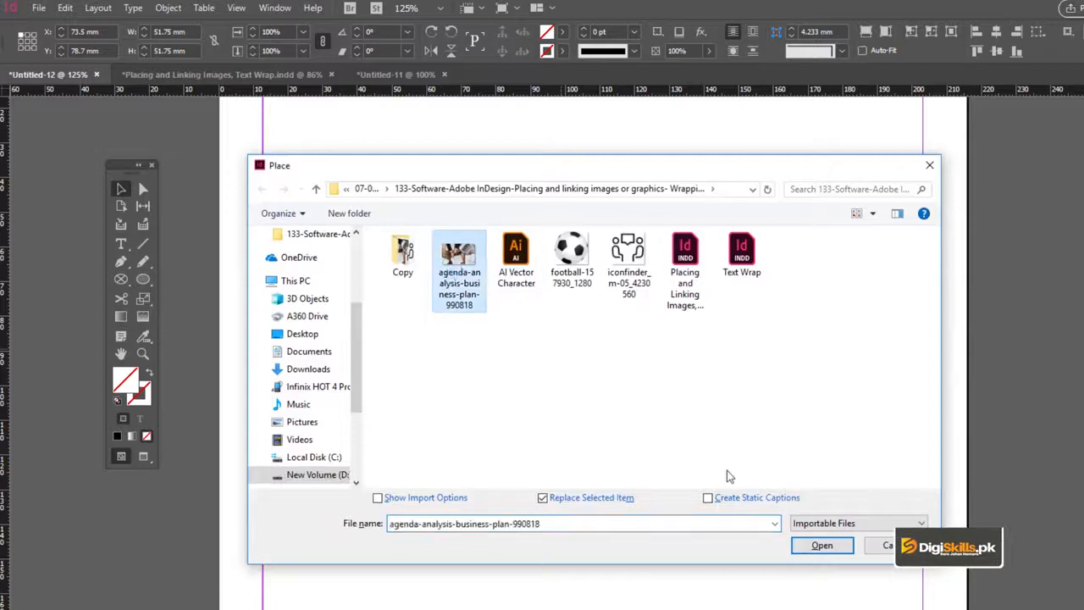
pyautogui.click(823, 544)
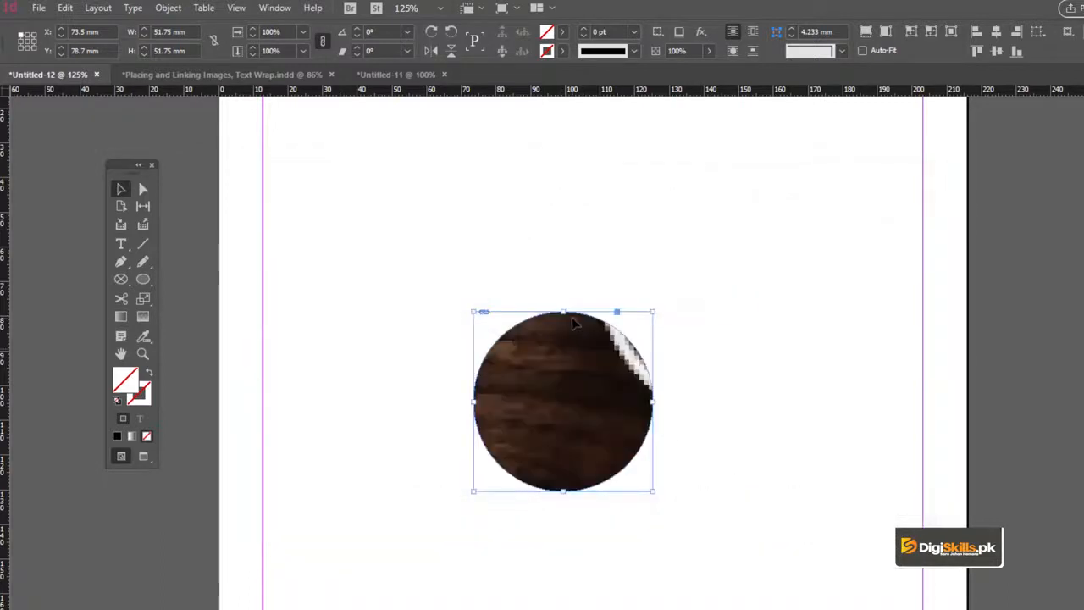
# Apply Fill Frame Proportionally to the image in the circular frame.
pyautogui.press('z')
pyautogui.keyDown('alt'); pyautogui.click(564, 393); pyautogui.keyUp('alt')
pyautogui.click(595, 437)
pyautogui.press('v')
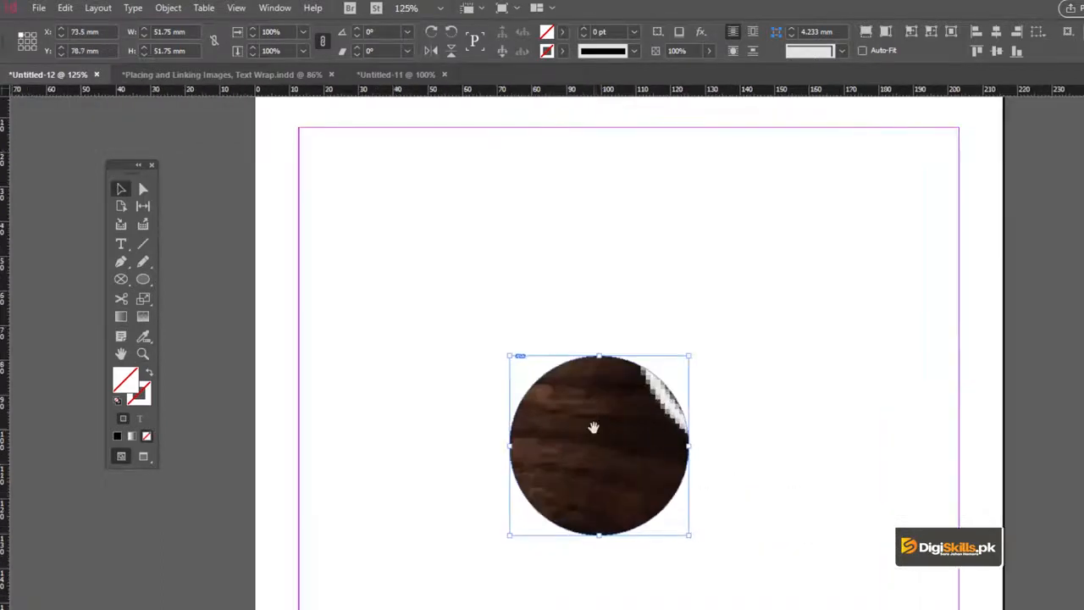
pyautogui.scroll(-1, 576, 407)
pyautogui.hscroll(1, 576, 406)
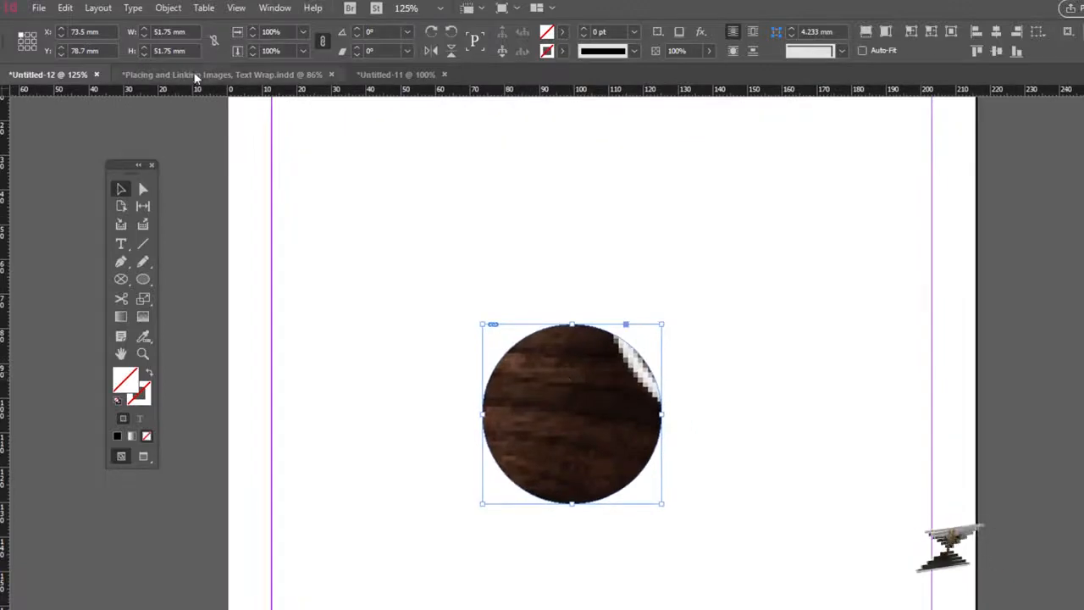
pyautogui.click(166, 8)
pyautogui.moveTo(245, 278)
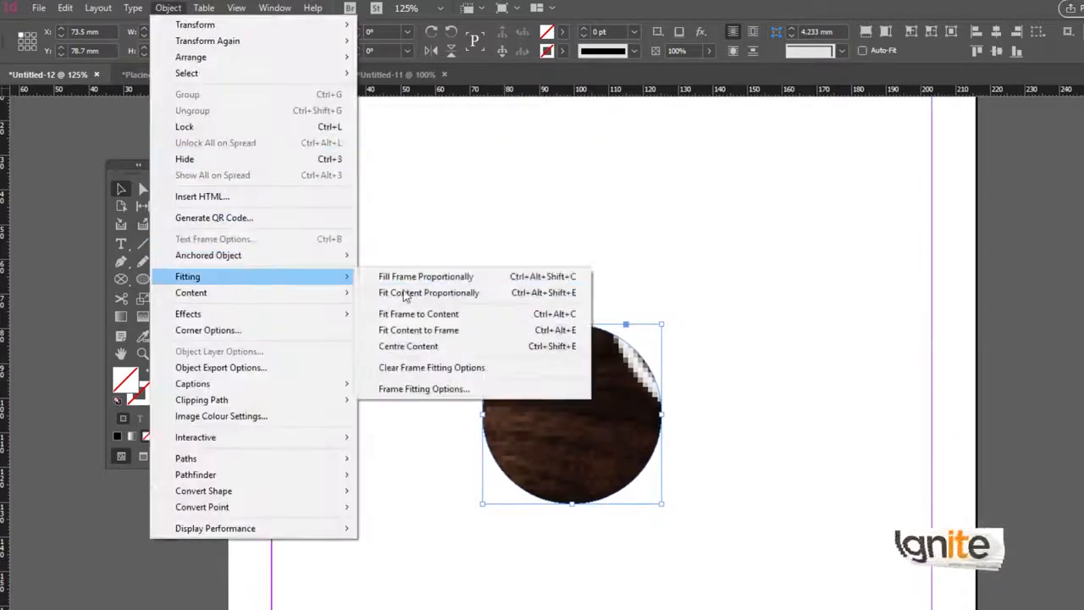
pyautogui.click(408, 279)
pyautogui.click(604, 320)
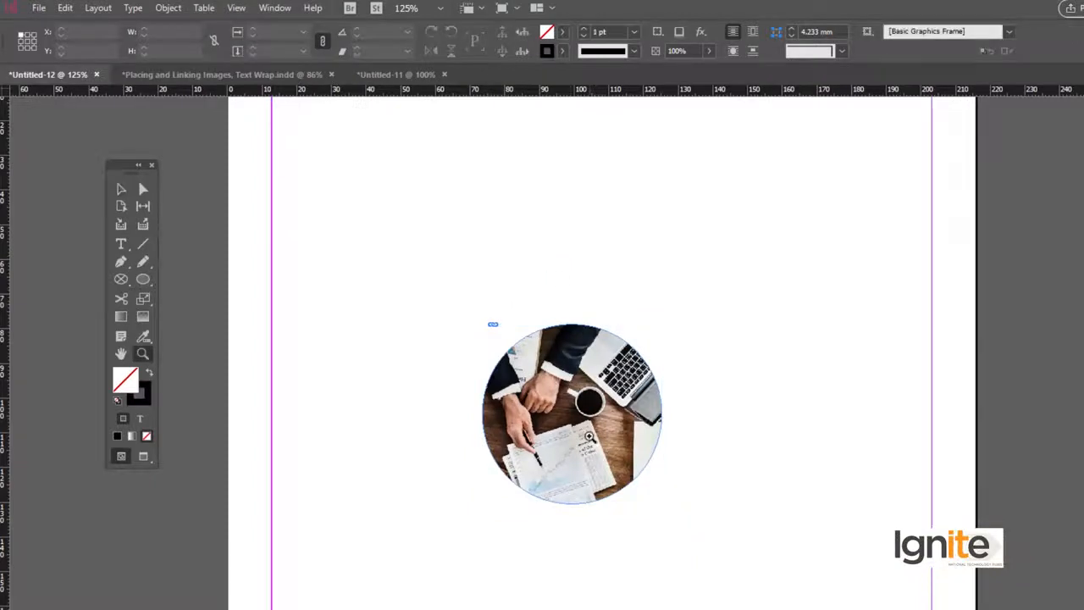
# Delete the circular frame together with its image.
pyautogui.hotkey('ctrl', '=')
pyautogui.hotkey('ctrl', '=')
pyautogui.press('z')
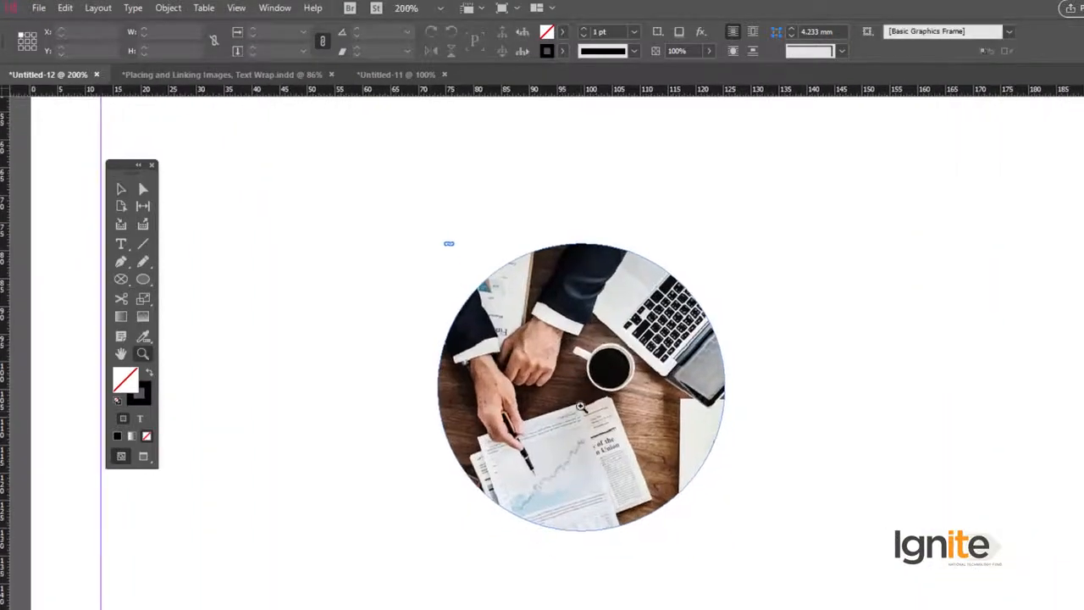
pyautogui.keyDown('alt'); pyautogui.click(578, 357); pyautogui.keyUp('alt')
pyautogui.keyDown('alt'); pyautogui.click(578, 357); pyautogui.keyUp('alt')
pyautogui.click(568, 386)
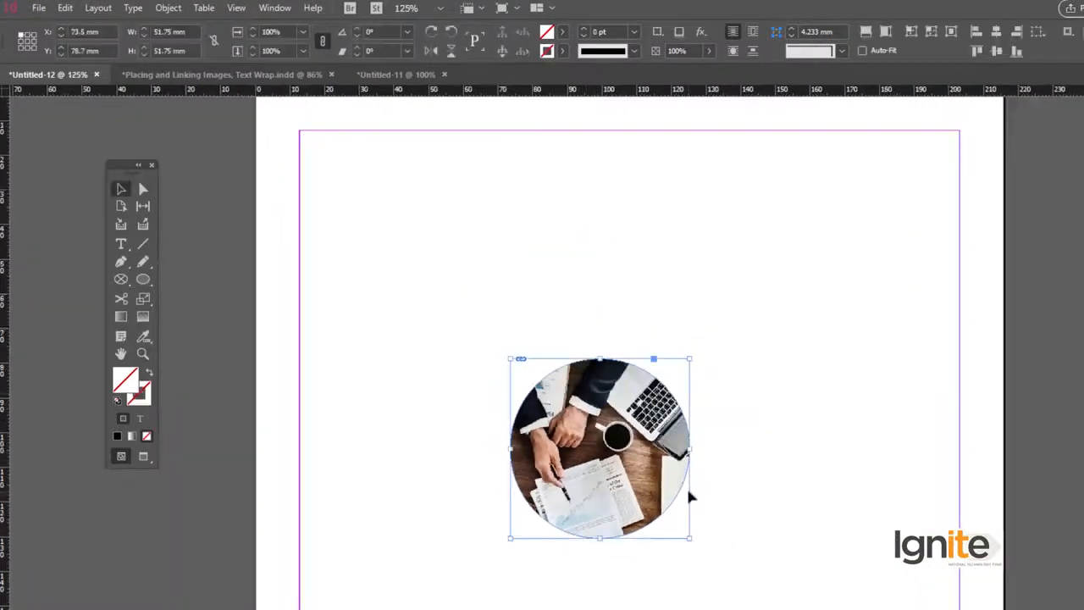
pyautogui.press('Delete')
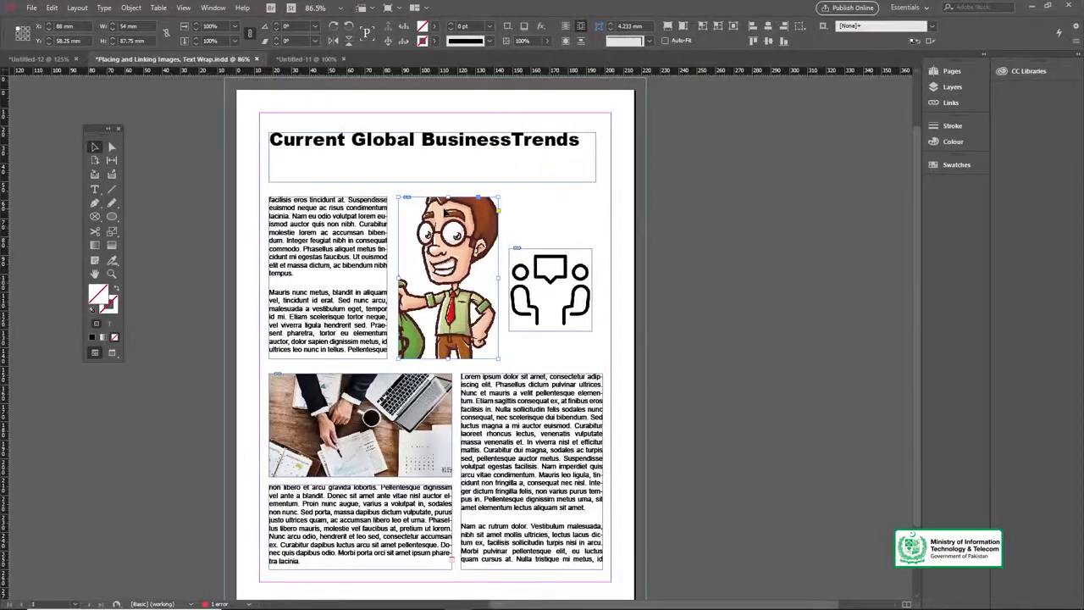
pyautogui.moveTo(440, 175); pyautogui.dragTo(462, 165)
pyautogui.press('v')
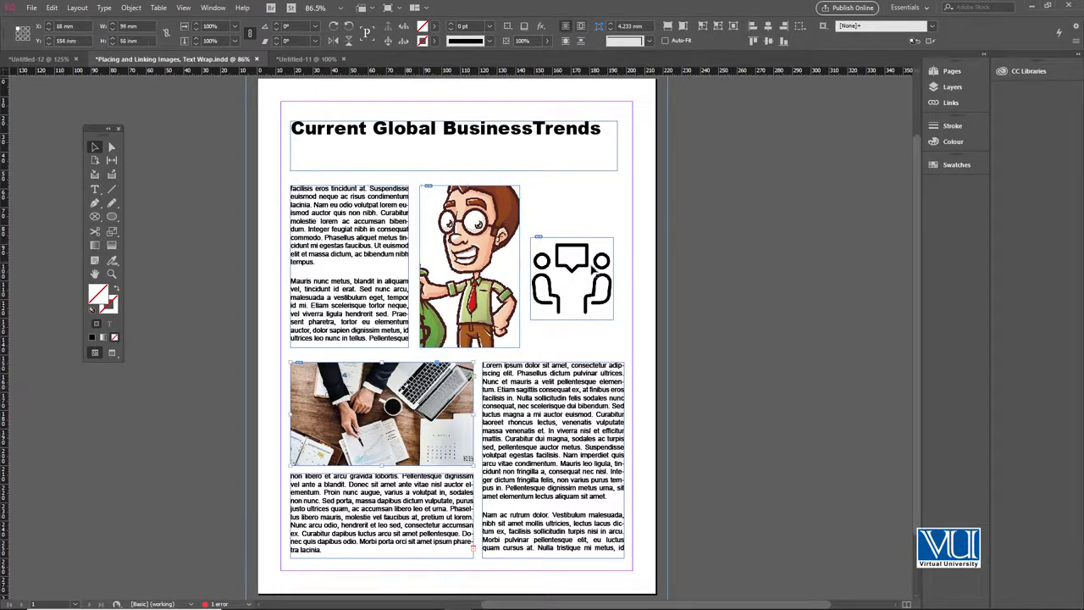
pyautogui.click(377, 242)
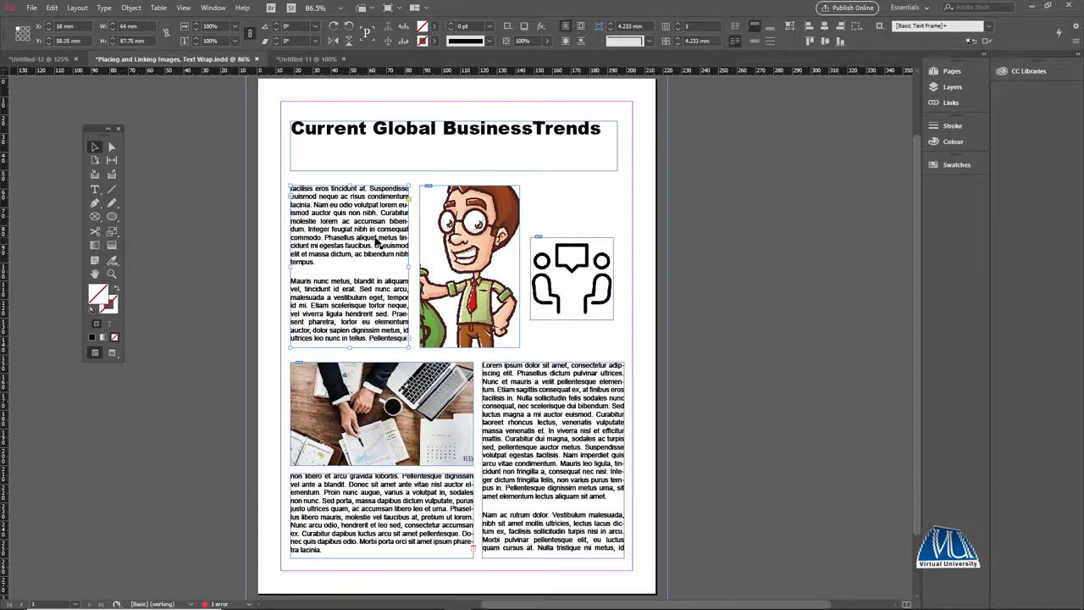
pyautogui.click(542, 219)
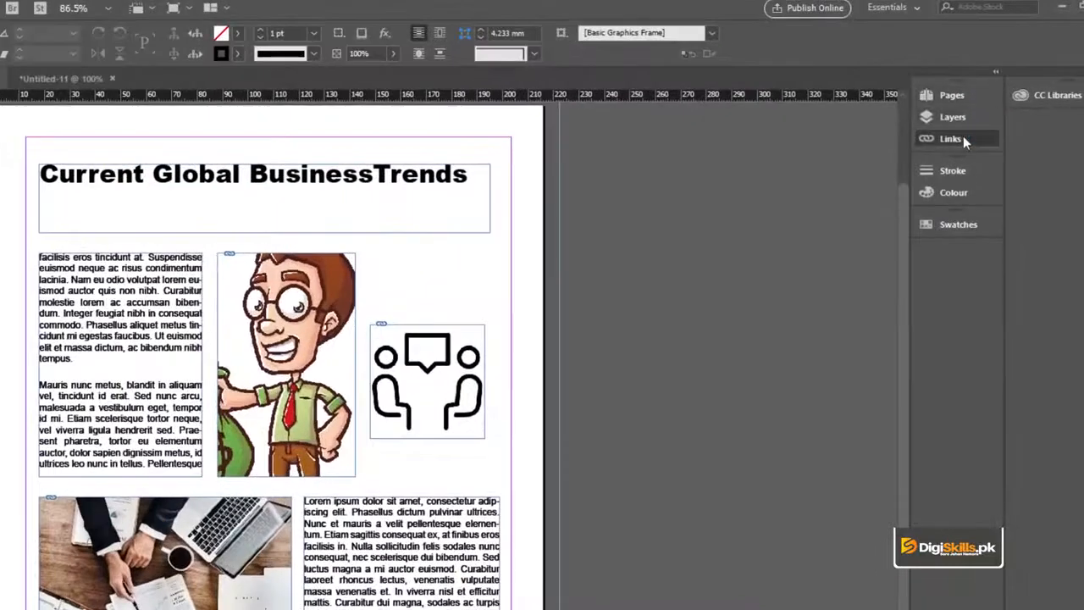
# Examine the link information of the three placed images: the agenda JPG, AI Vector Character.ai and the iconfinder PNG.
pyautogui.click(964, 139)
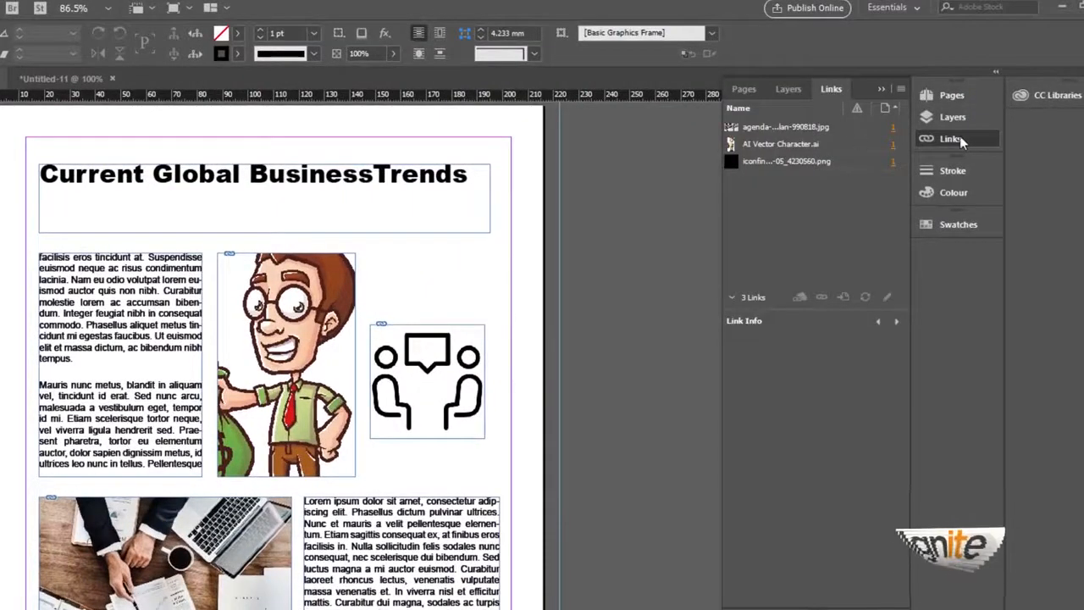
pyautogui.click(794, 126)
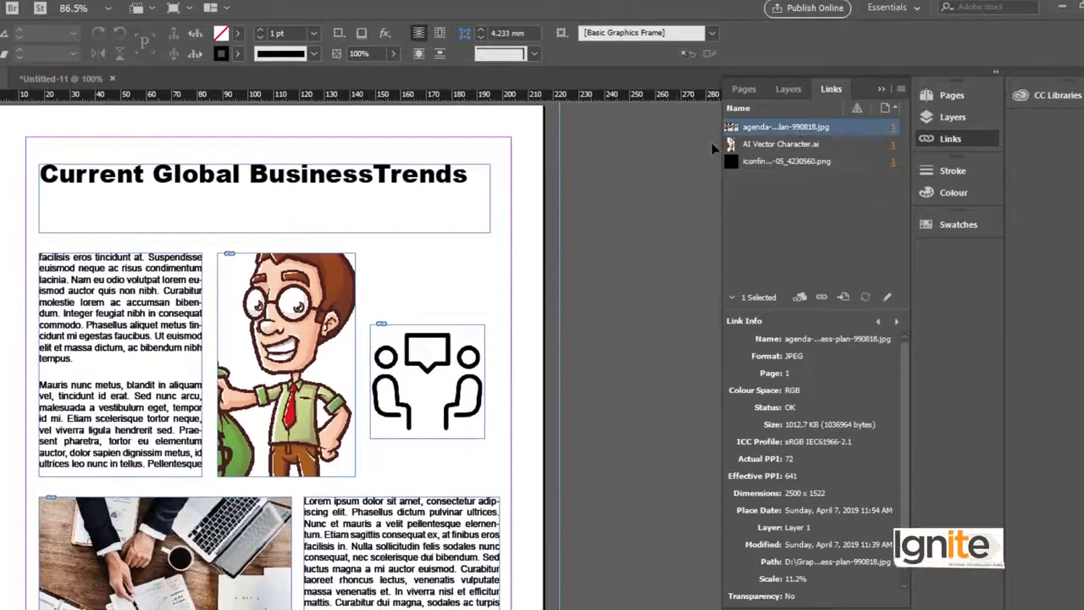
pyautogui.click(773, 146)
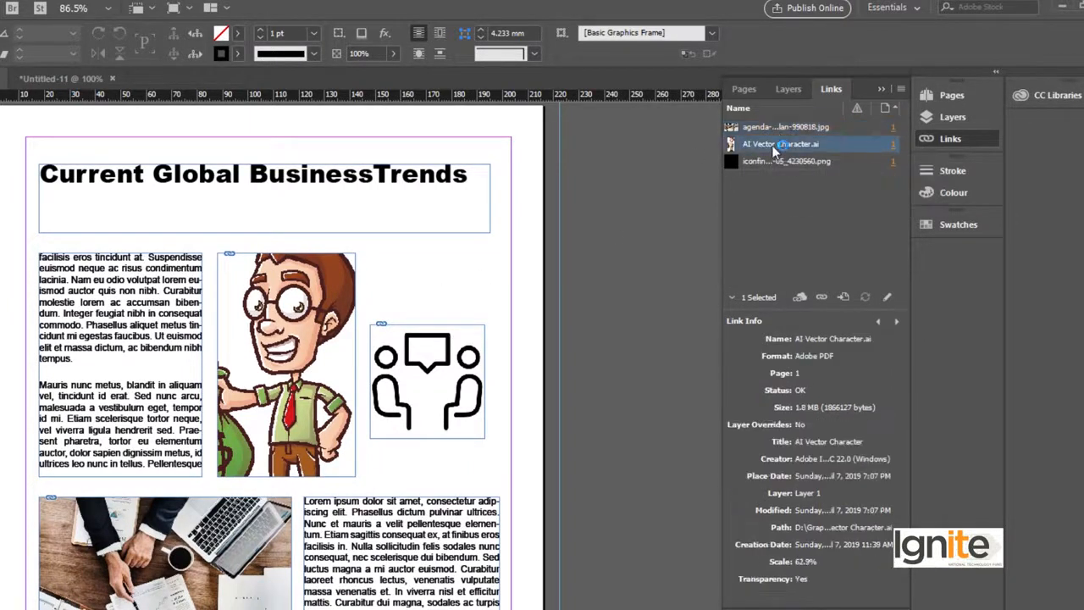
pyautogui.click(772, 162)
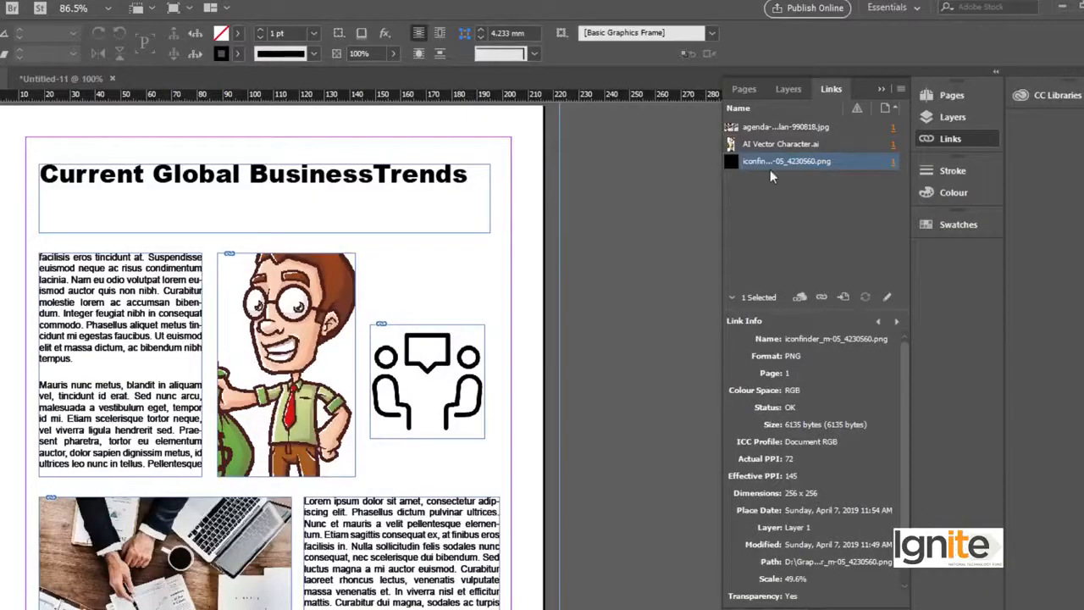
pyautogui.click(836, 126)
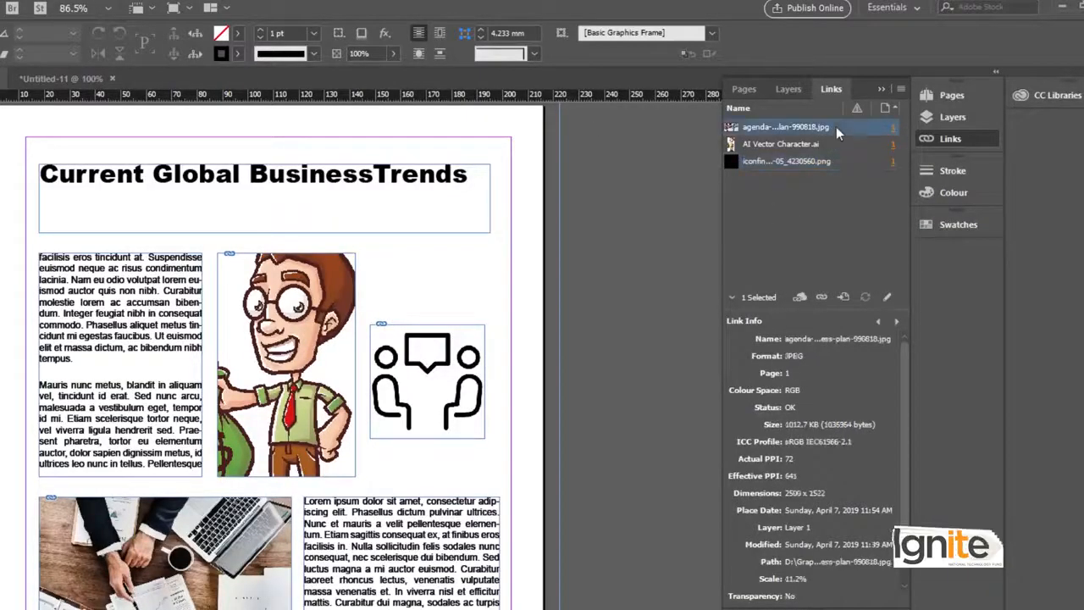
pyautogui.click(826, 144)
pyautogui.click(822, 161)
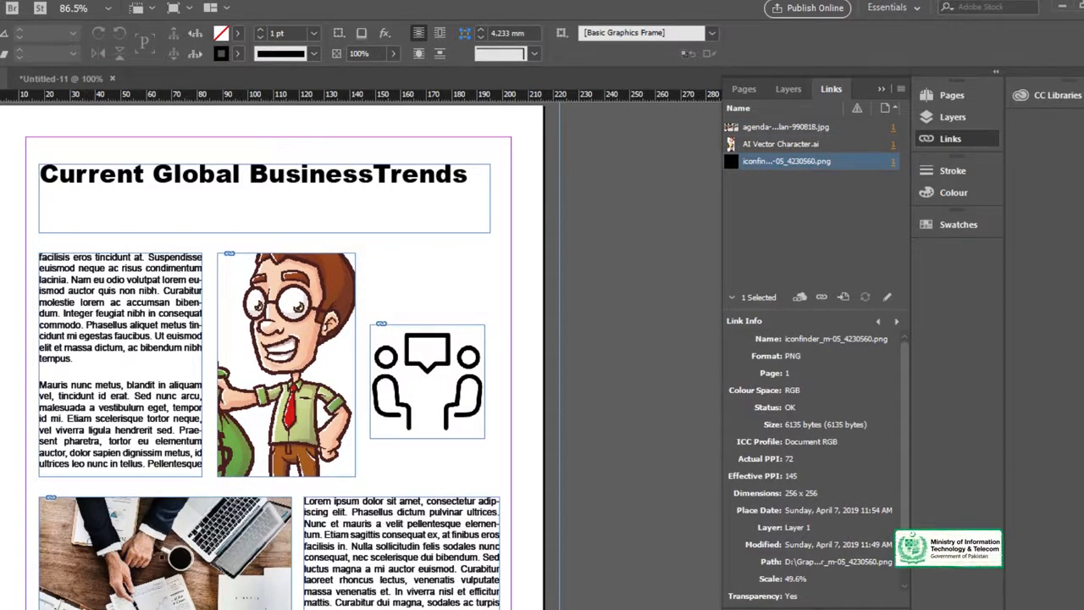
pyautogui.click(163, 546)
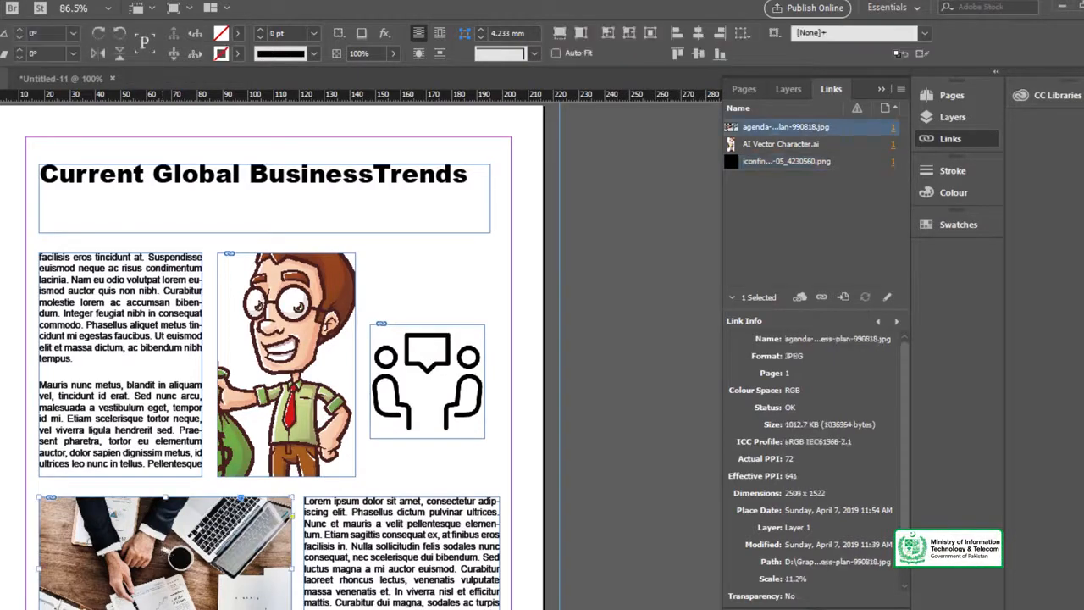
pyautogui.click(35, 455)
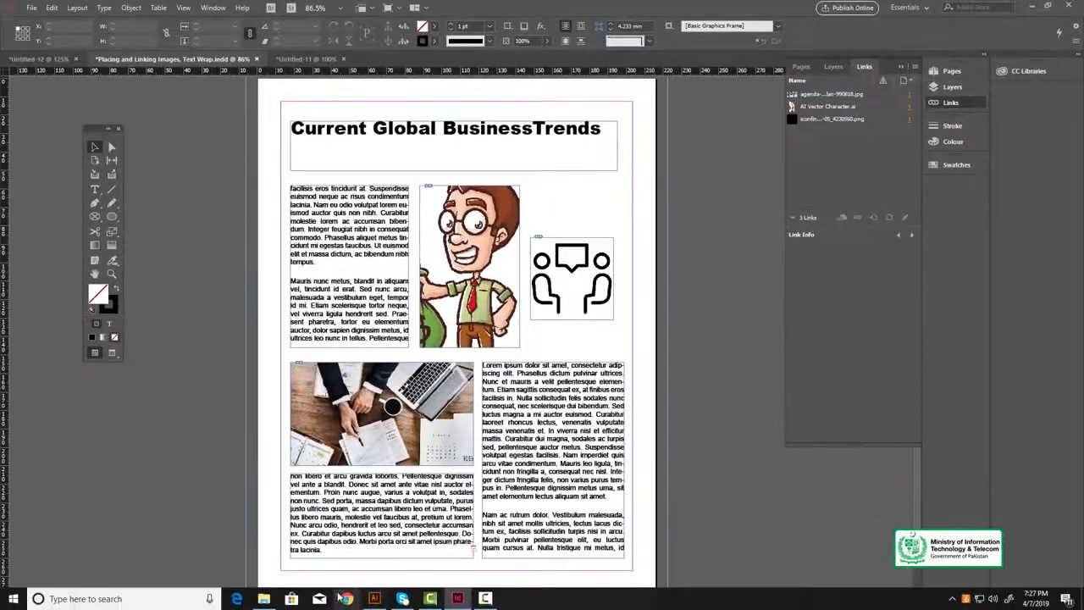
# Switch to File Explorer, delete the source image agenda-analysis-business-plan-990818 from the project folder, and return to InDesign.
pyautogui.click(263, 598)
pyautogui.click(370, 94)
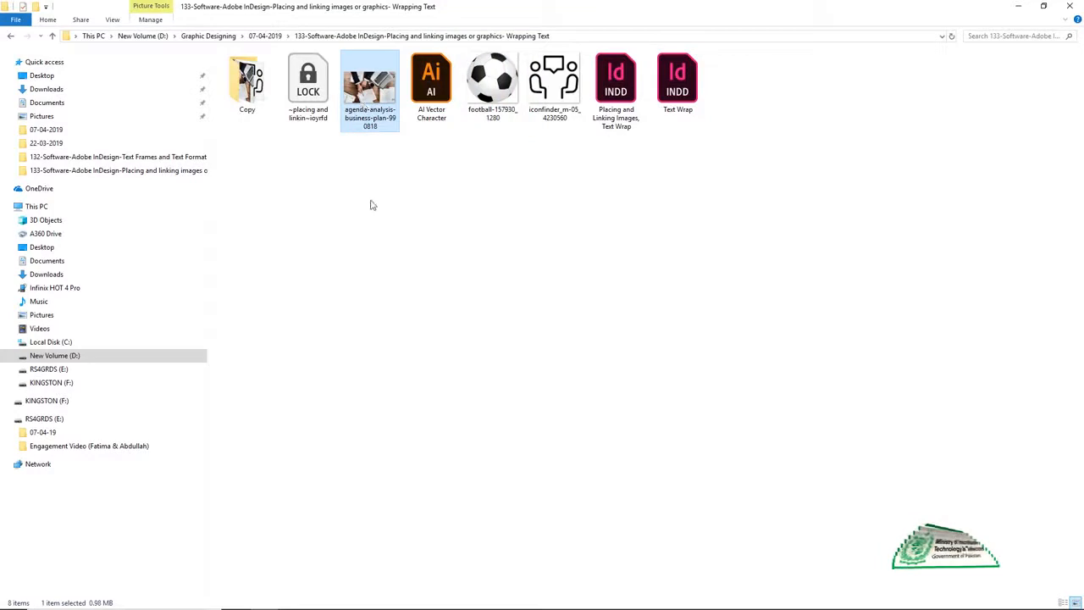
pyautogui.press('Delete')
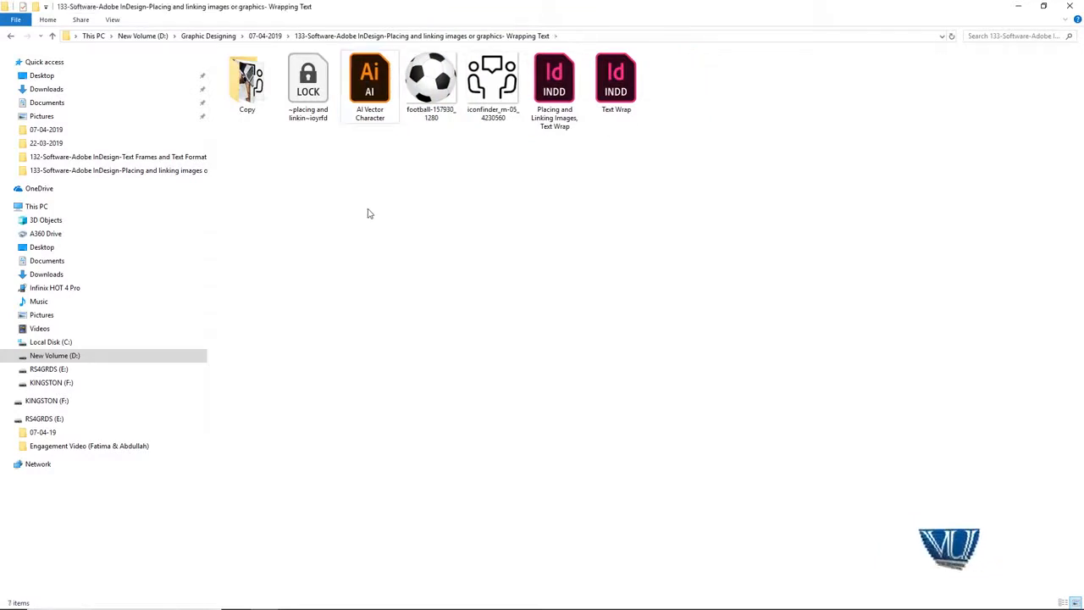
pyautogui.click(1018, 6)
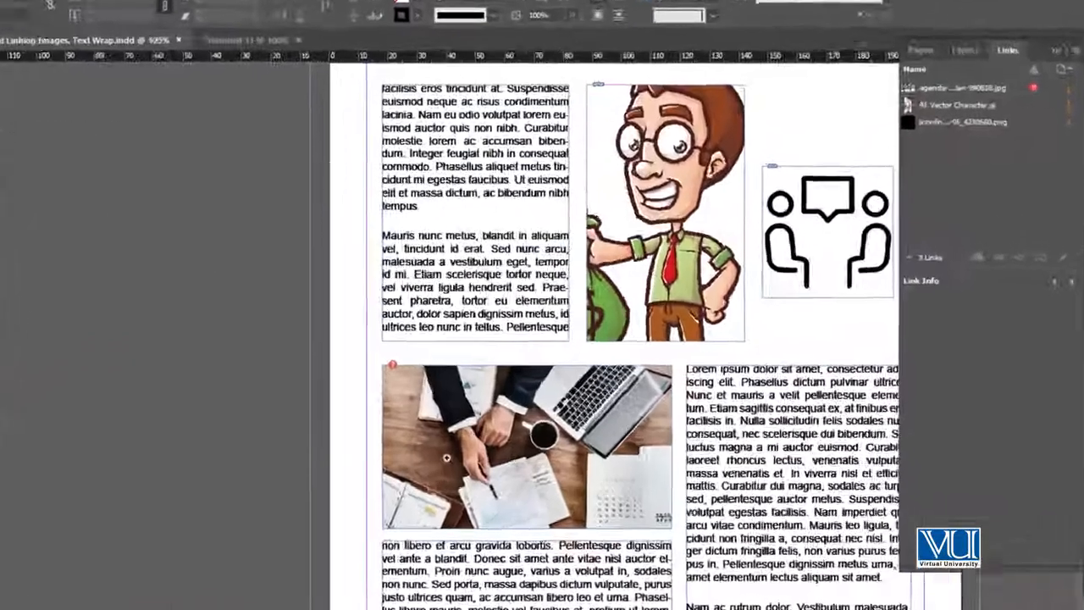
# Inspect the desk photo's missing link and view the relink file dialog without choosing a replacement.
pyautogui.keyDown('ctrl'); pyautogui.click(446, 458); pyautogui.keyUp('ctrl')
pyautogui.keyDown('ctrl'); pyautogui.click(434, 458); pyautogui.keyUp('ctrl')
pyautogui.moveTo(574, 379); pyautogui.dragTo(243, 380)
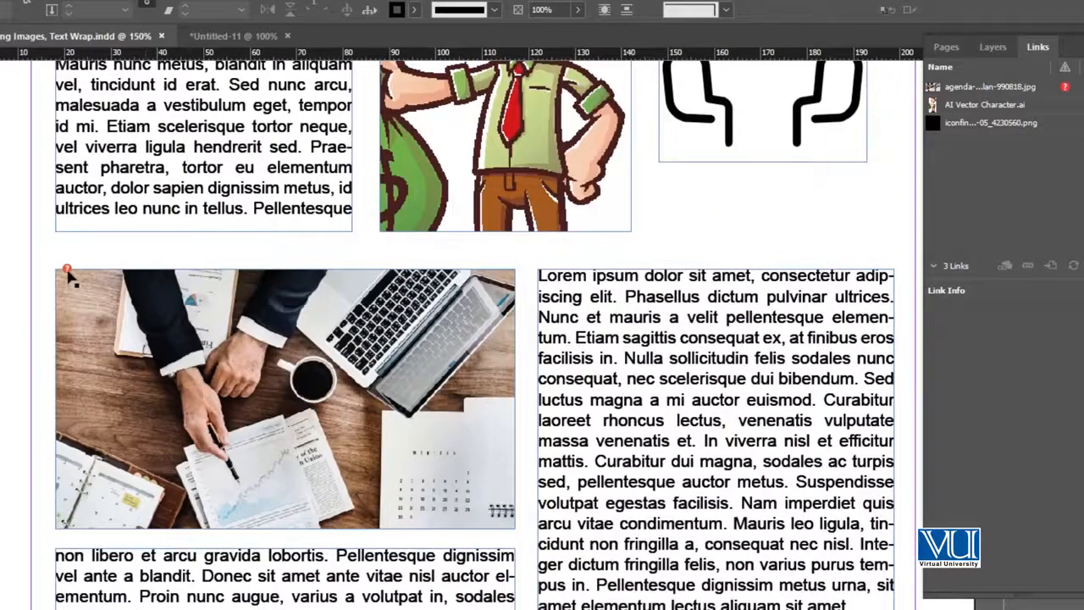
pyautogui.moveTo(69, 274)
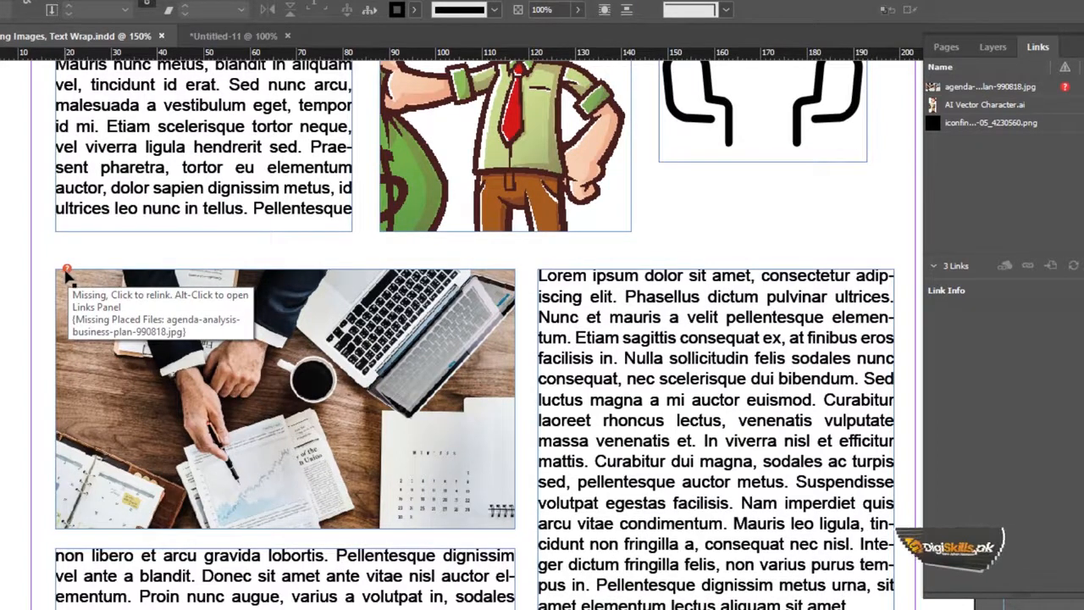
pyautogui.click(67, 271)
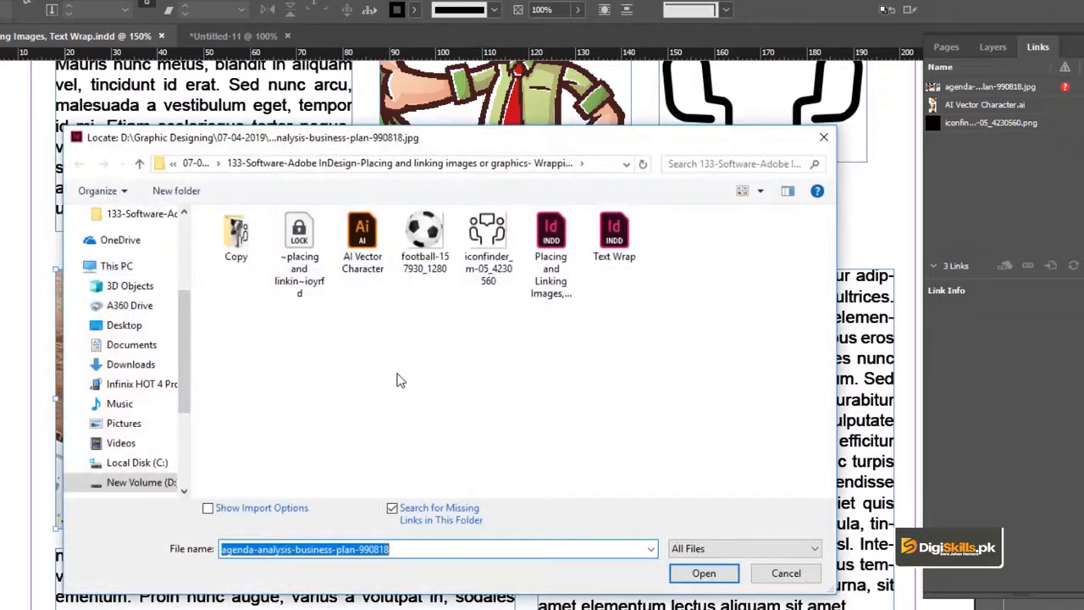
pyautogui.click(788, 574)
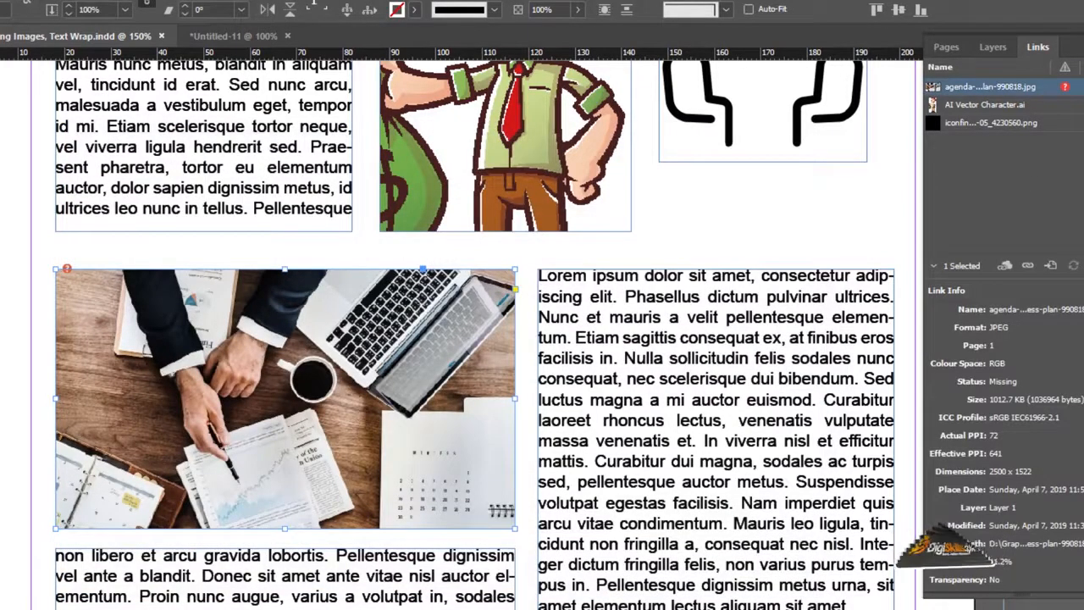
pyautogui.click(1027, 266)
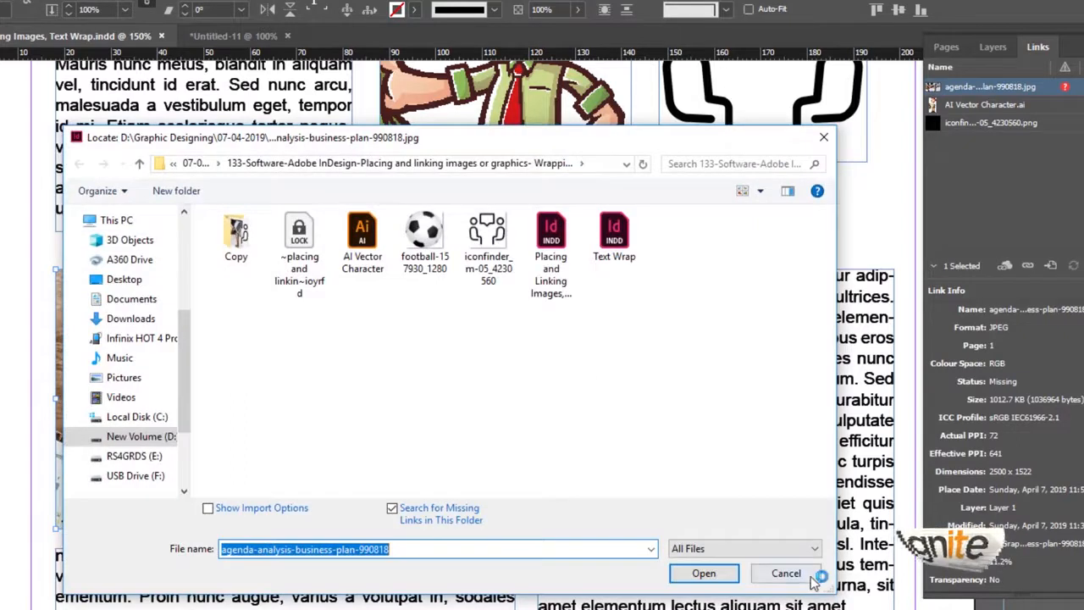
pyautogui.press('Escape')
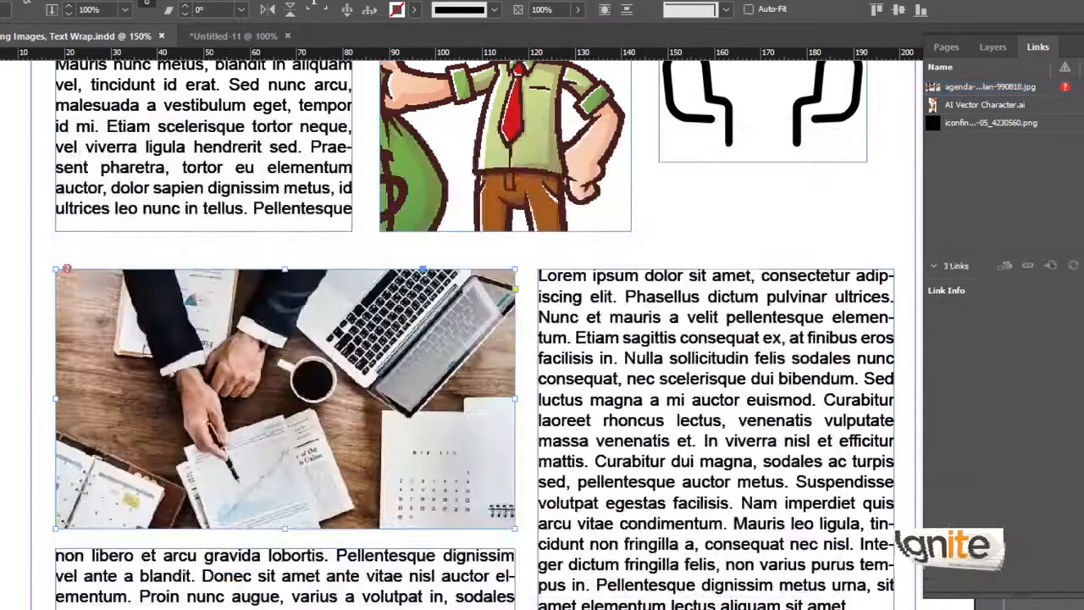
# Relink the missing desk photo to agenda-analysis-business-plan-990818 in the Copy folder.
pyautogui.click(67, 271)
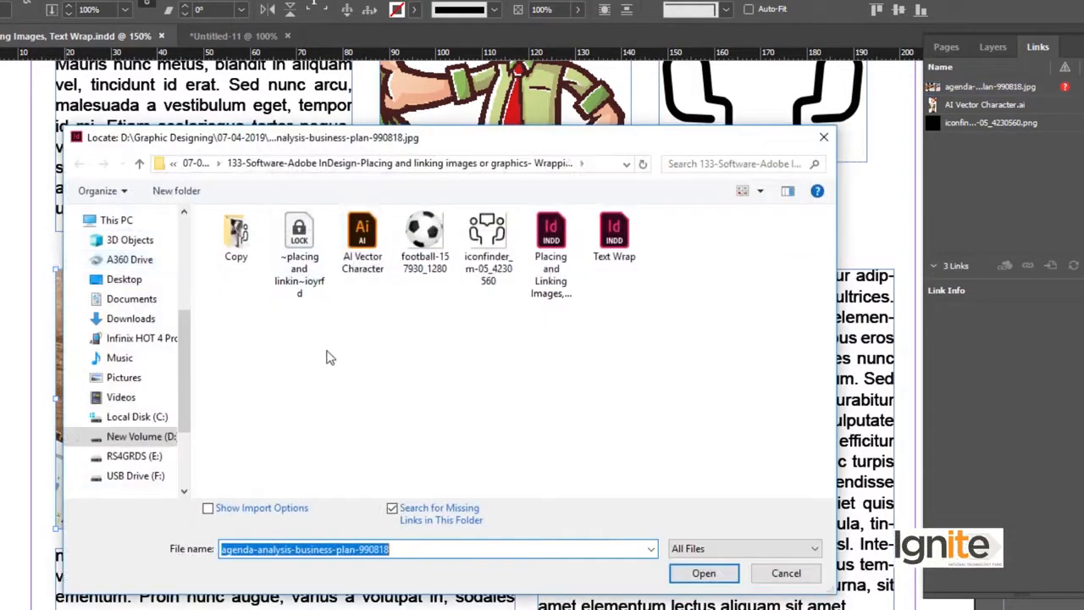
pyautogui.doubleClick(237, 240)
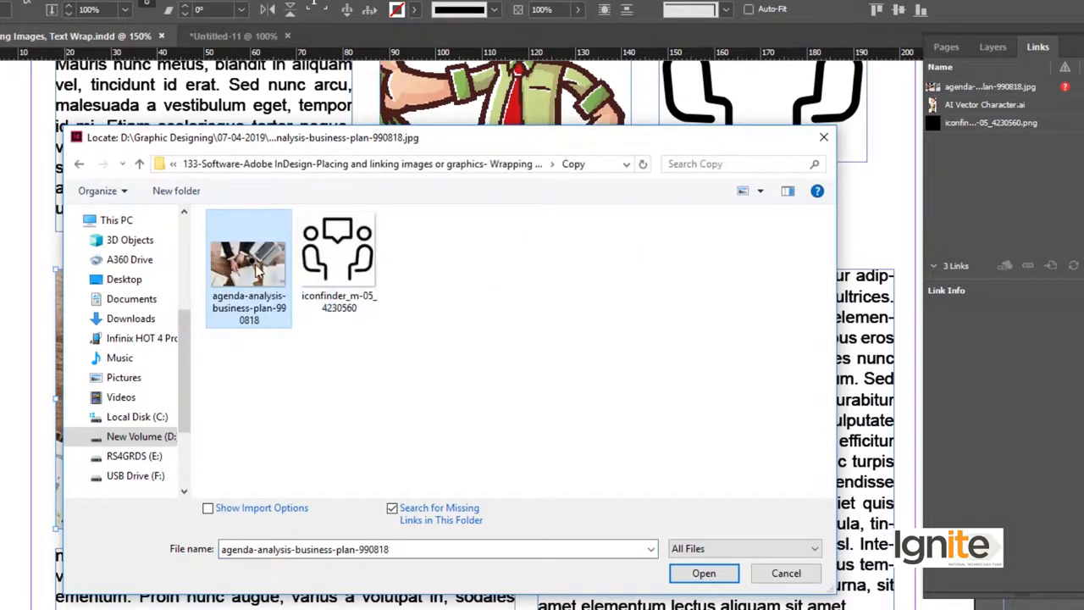
pyautogui.click(704, 573)
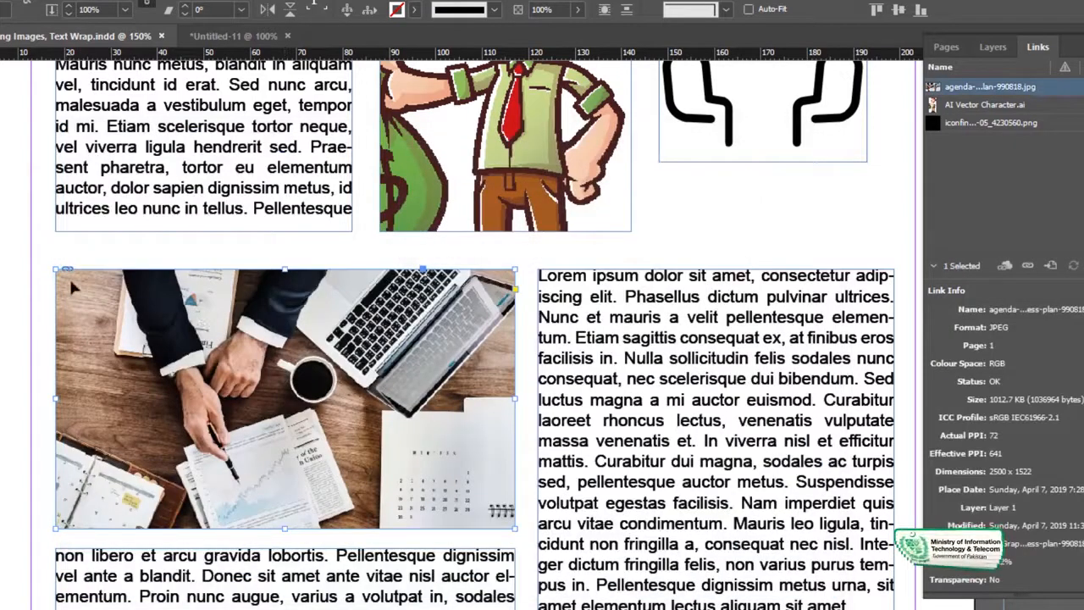
pyautogui.click(82, 288)
pyautogui.click(616, 521)
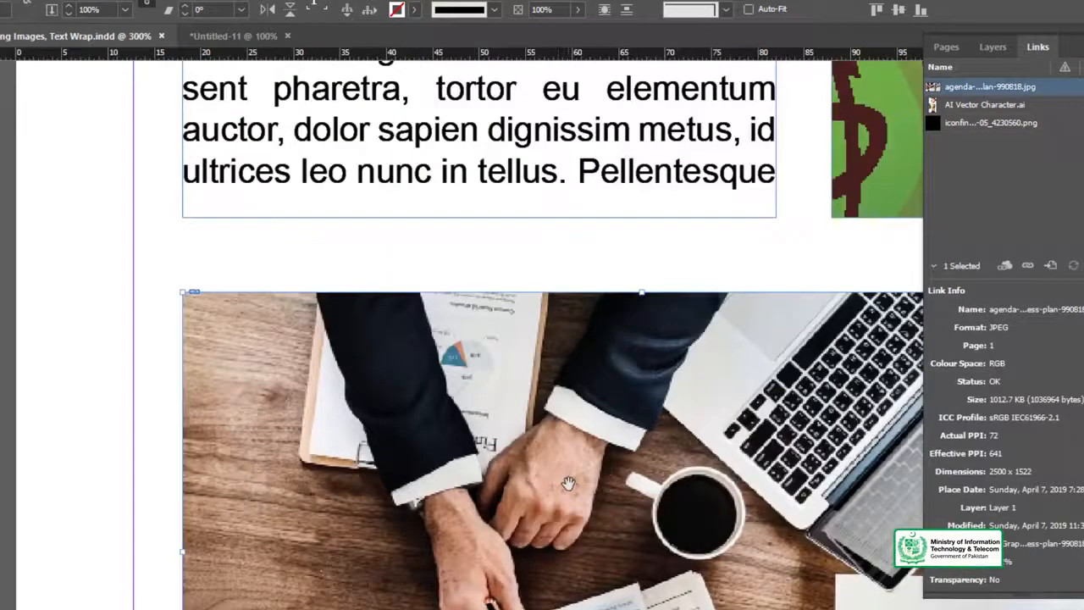
pyautogui.moveTo(568, 484); pyautogui.dragTo(374, 409)
pyautogui.keyDown('alt'); pyautogui.click(436, 462); pyautogui.keyUp('alt')
pyautogui.keyDown('alt'); pyautogui.click(487, 468); pyautogui.keyUp('alt')
pyautogui.moveTo(525, 453); pyautogui.dragTo(417, 439)
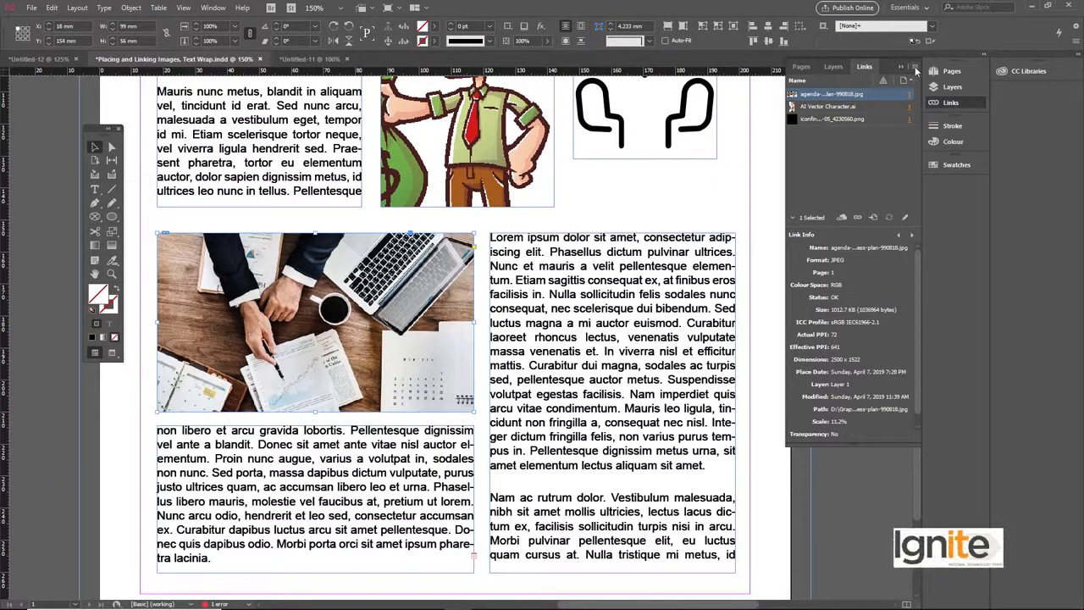
# Embed the linked AI Vector Character.ai image in the document.
pyautogui.scroll(5, 516, 248)
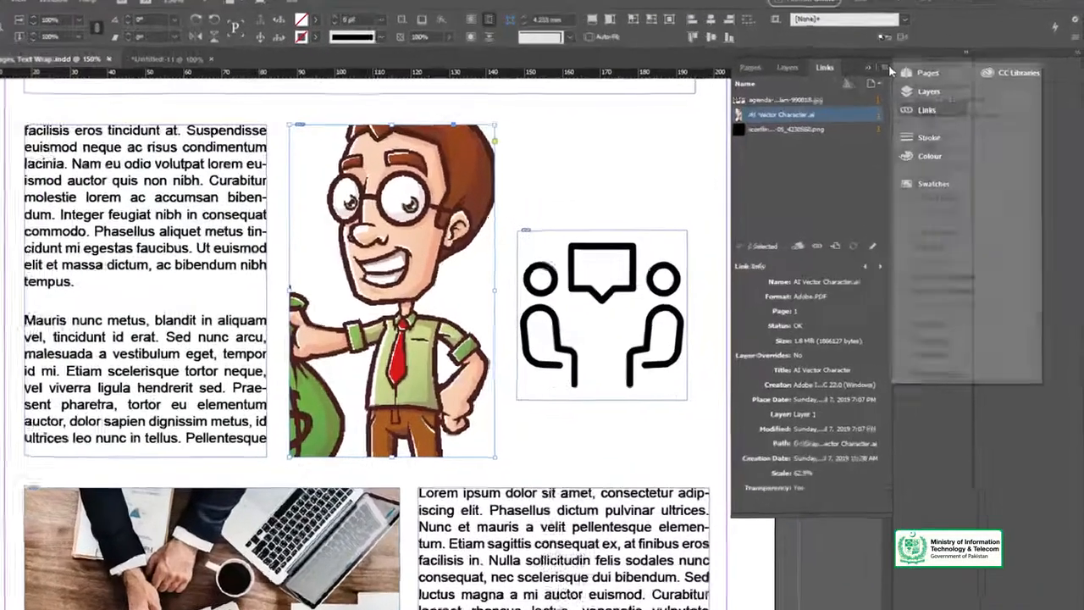
pyautogui.click(914, 66)
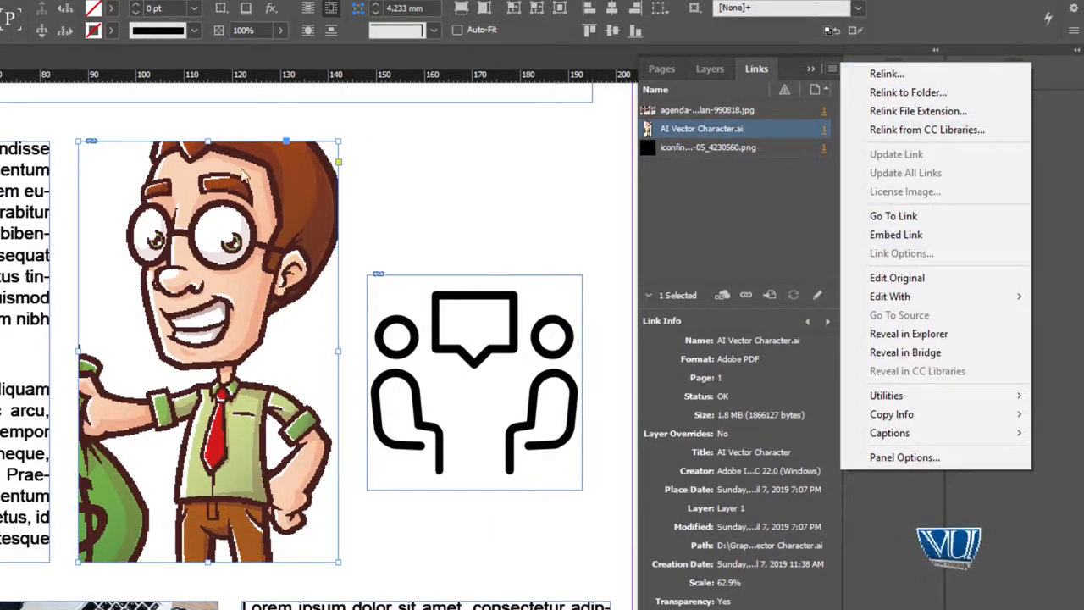
pyautogui.click(896, 236)
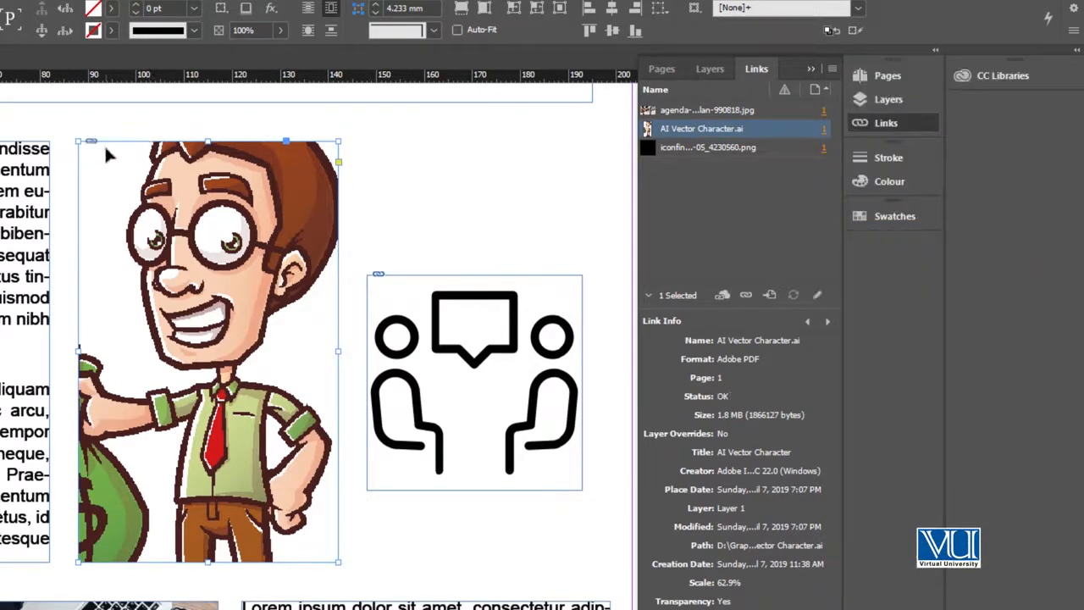
# Examine the embedded cartoon character on the page, both close up and at page scale.
pyautogui.keyDown('ctrl'); pyautogui.click(120, 212); pyautogui.keyUp('ctrl')
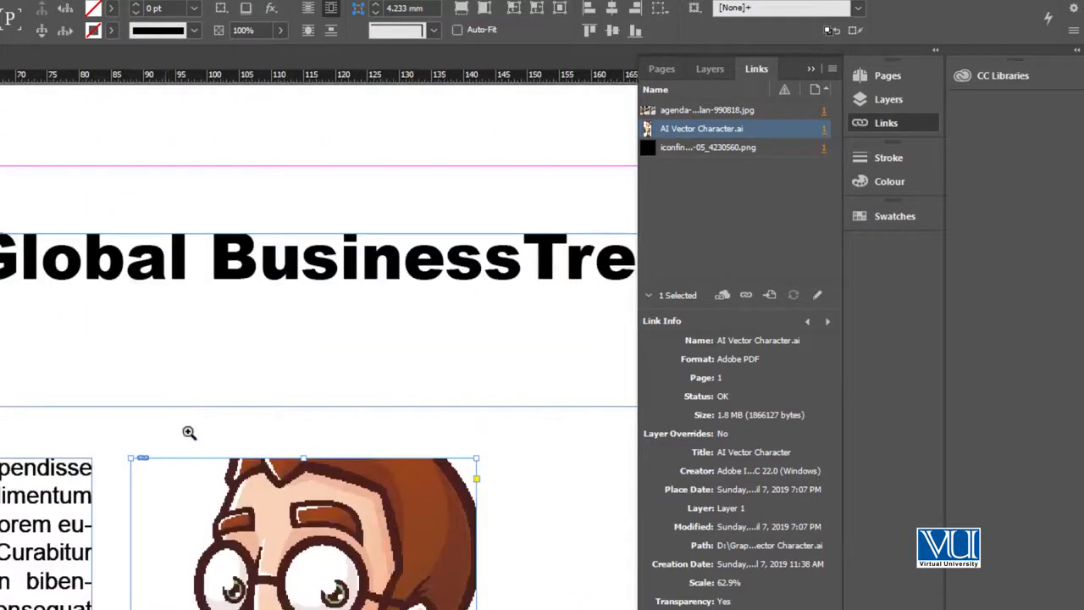
pyautogui.keyDown('ctrl'); pyautogui.click(167, 462); pyautogui.keyUp('ctrl')
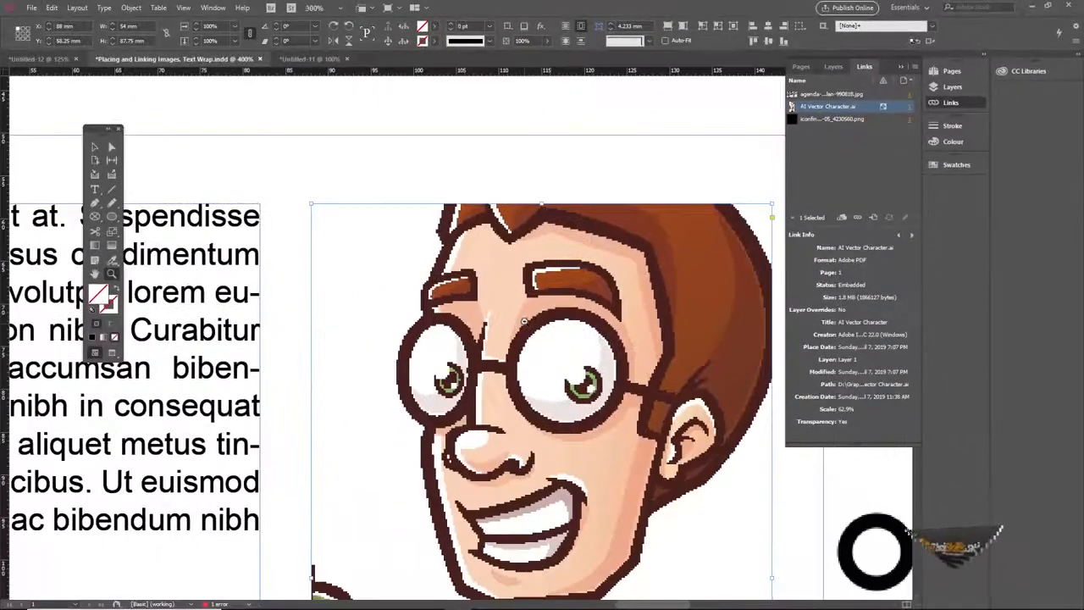
pyautogui.keyDown('ctrl'); pyautogui.keyDown('alt'); pyautogui.click(524, 321); pyautogui.keyUp('alt'); pyautogui.keyUp('ctrl')
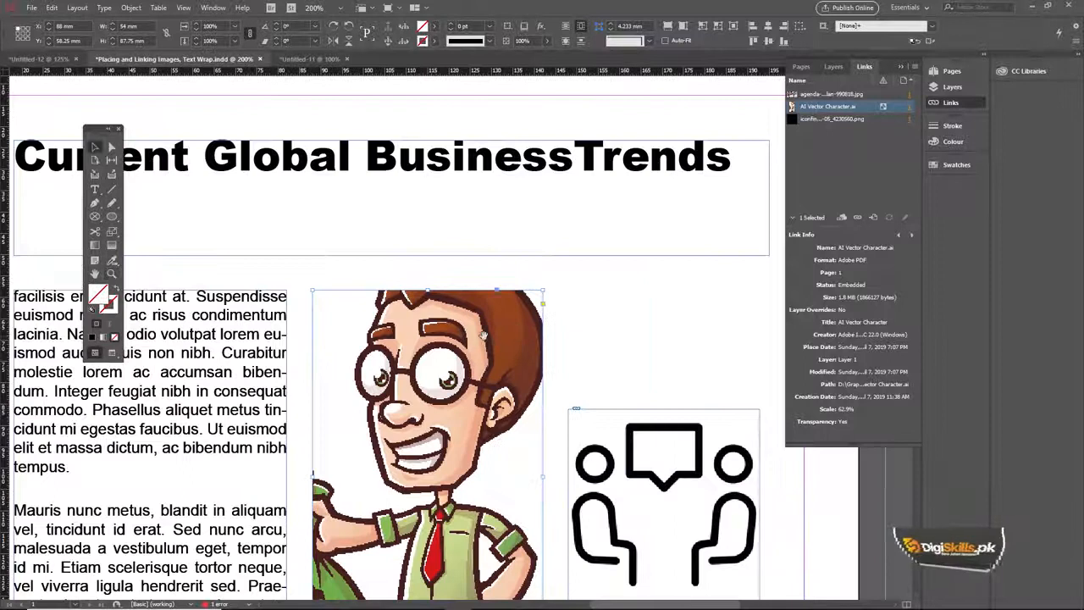
pyautogui.moveTo(434, 346); pyautogui.dragTo(479, 210)
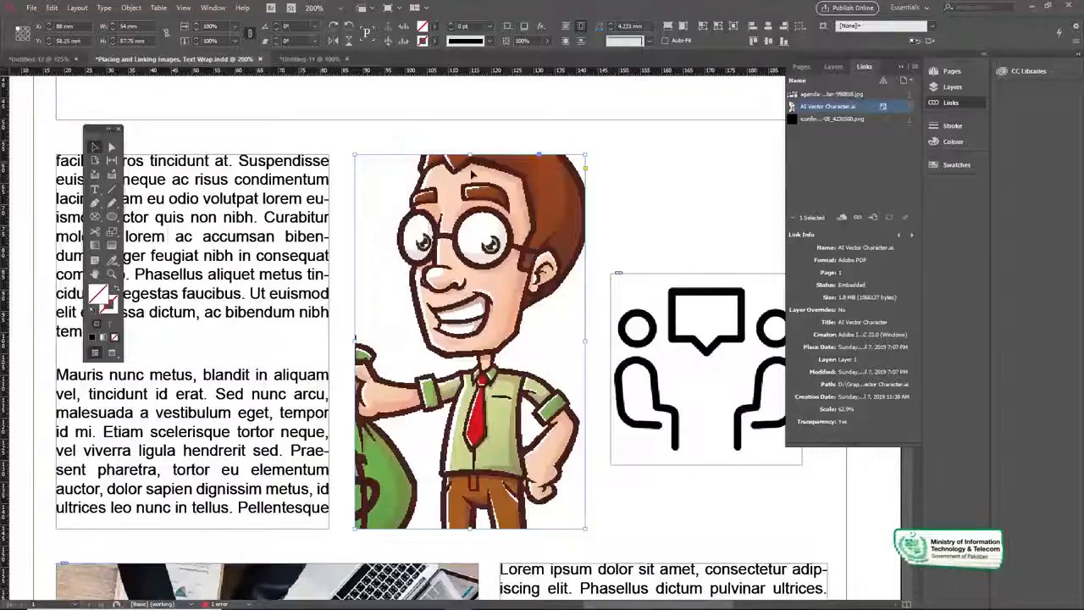
pyautogui.scroll(-1, 407, 339)
pyautogui.hotkey('ctrl', '-')
pyautogui.hotkey('ctrl', '-')
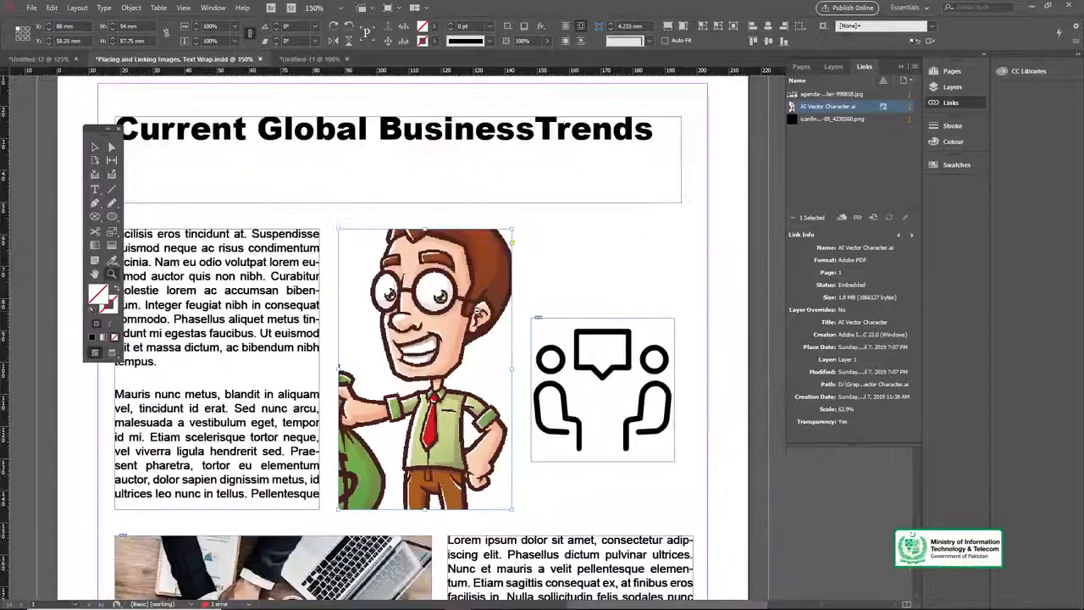
pyautogui.scroll(-2, 406, 339)
pyautogui.hotkey('ctrl', '=')
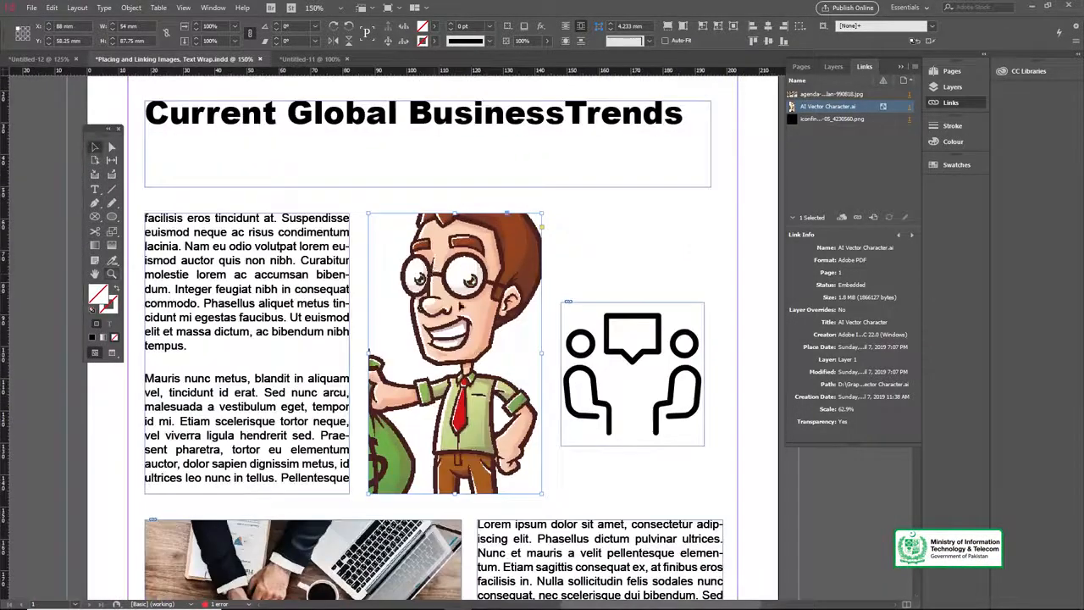
pyautogui.scroll(-1, 406, 339)
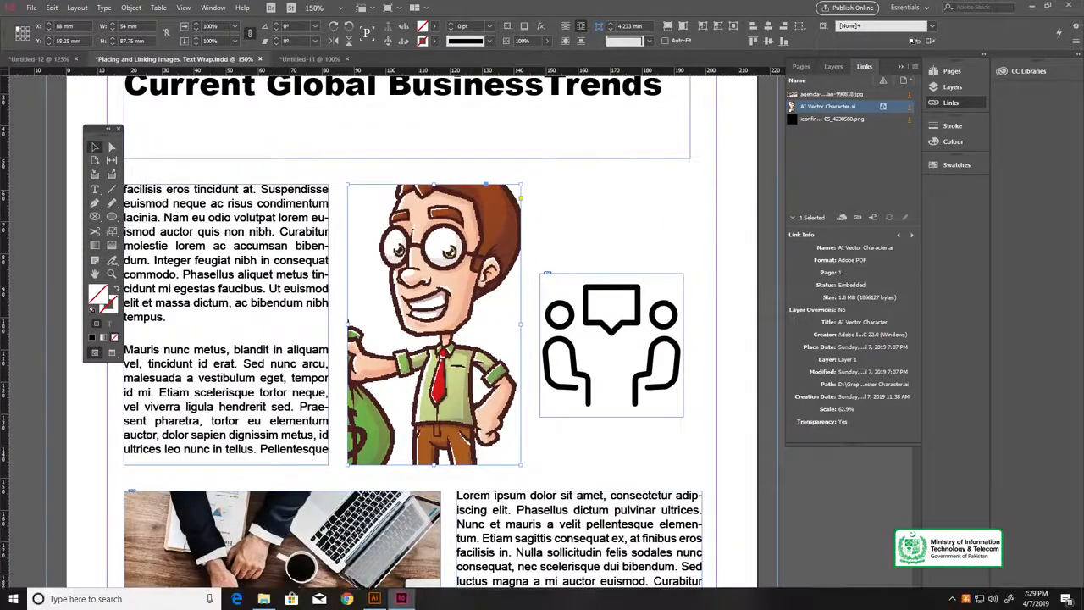
# Switch to Illustrator, fill the character's tie with purple-pink (C 27.34, M 83.21, Y 0, K 0), save the artwork and return to InDesign.
pyautogui.click(374, 599)
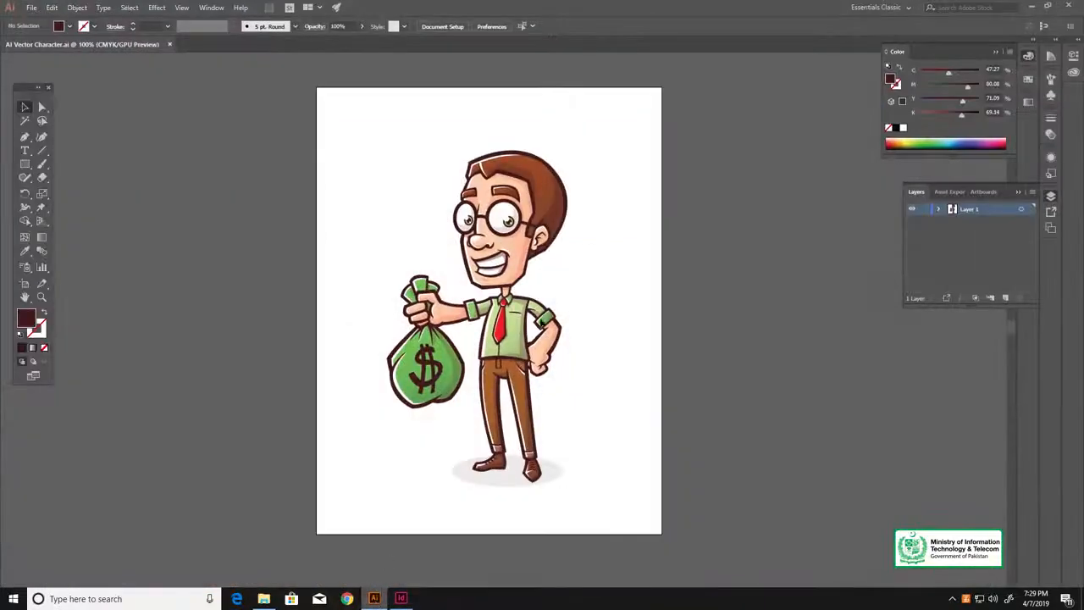
pyautogui.press('z')
pyautogui.click(505, 294)
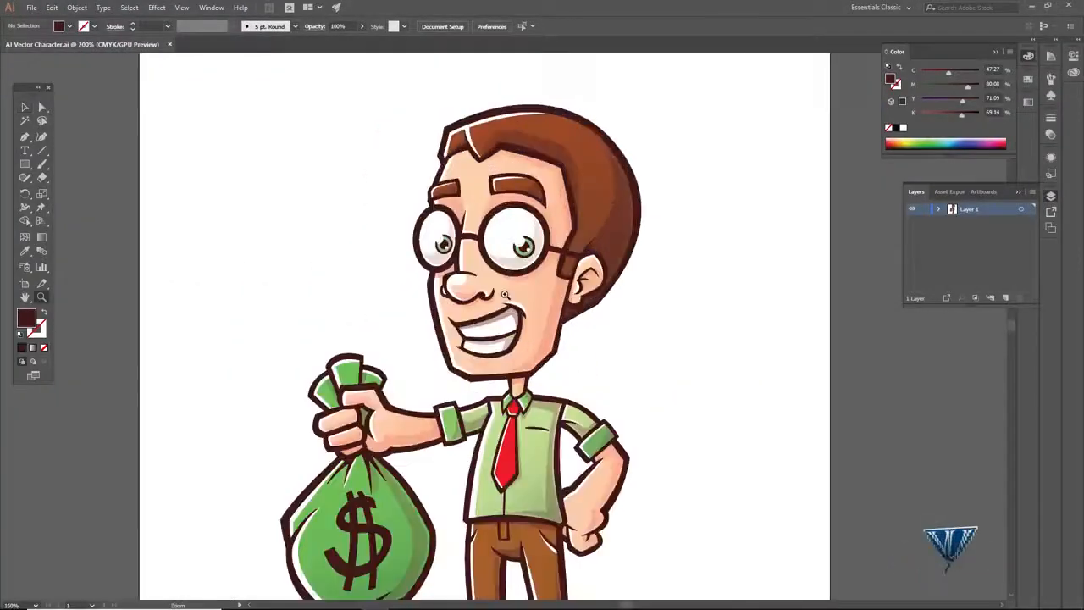
pyautogui.press('v')
pyautogui.moveTo(542, 405); pyautogui.dragTo(508, 355)
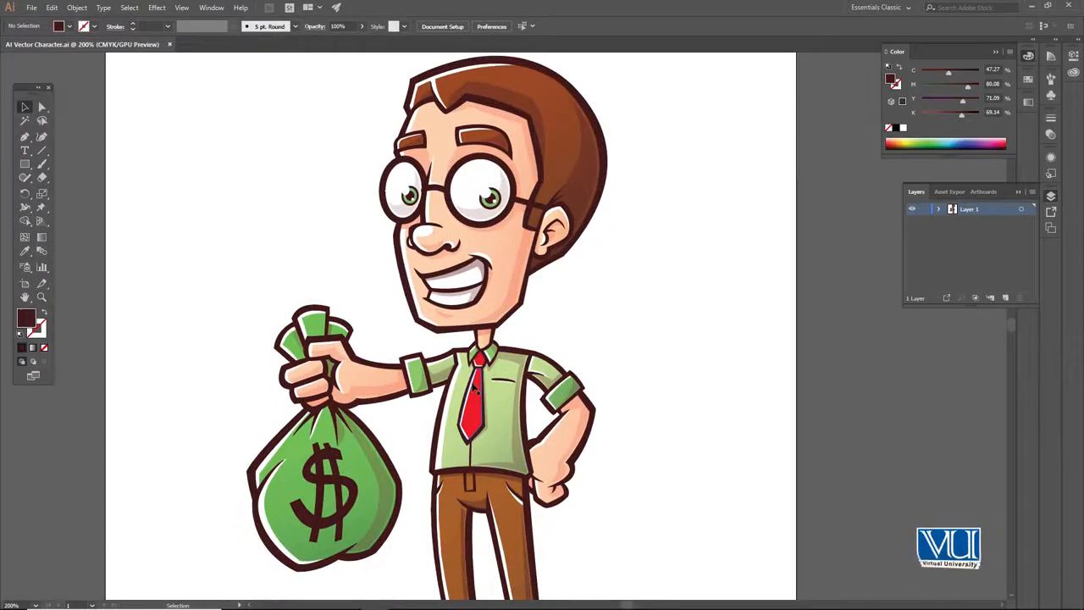
pyautogui.click(476, 386)
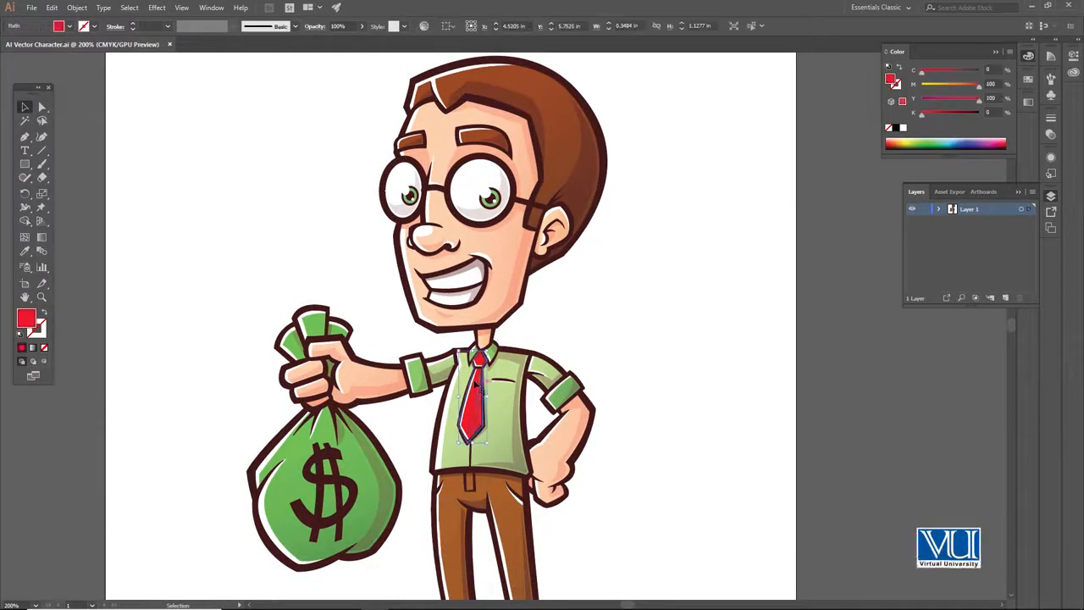
pyautogui.doubleClick(28, 320)
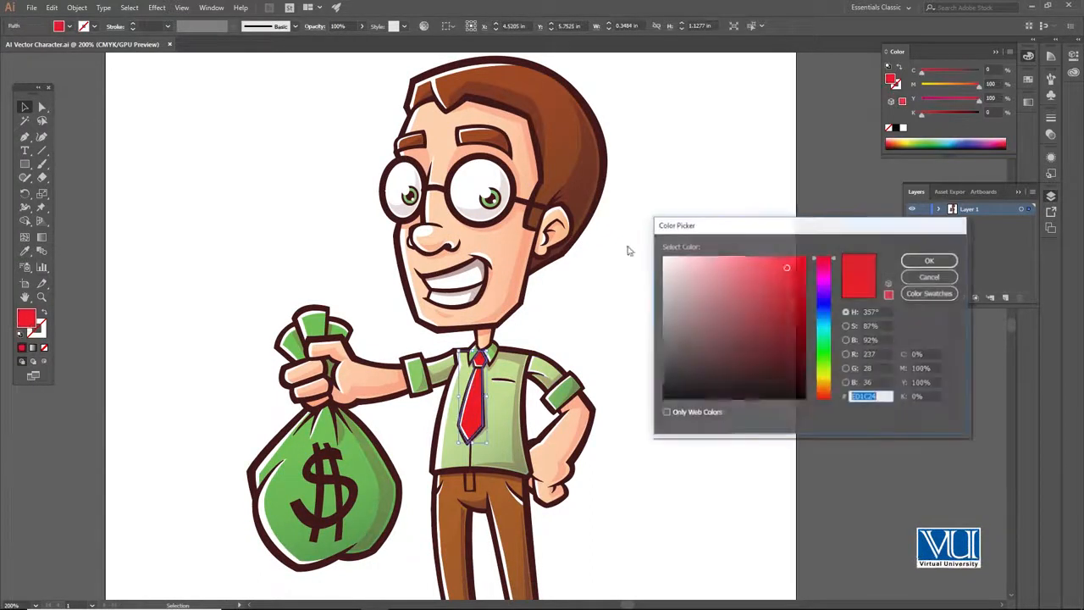
pyautogui.click(826, 274)
pyautogui.click(890, 262)
pyautogui.click(929, 260)
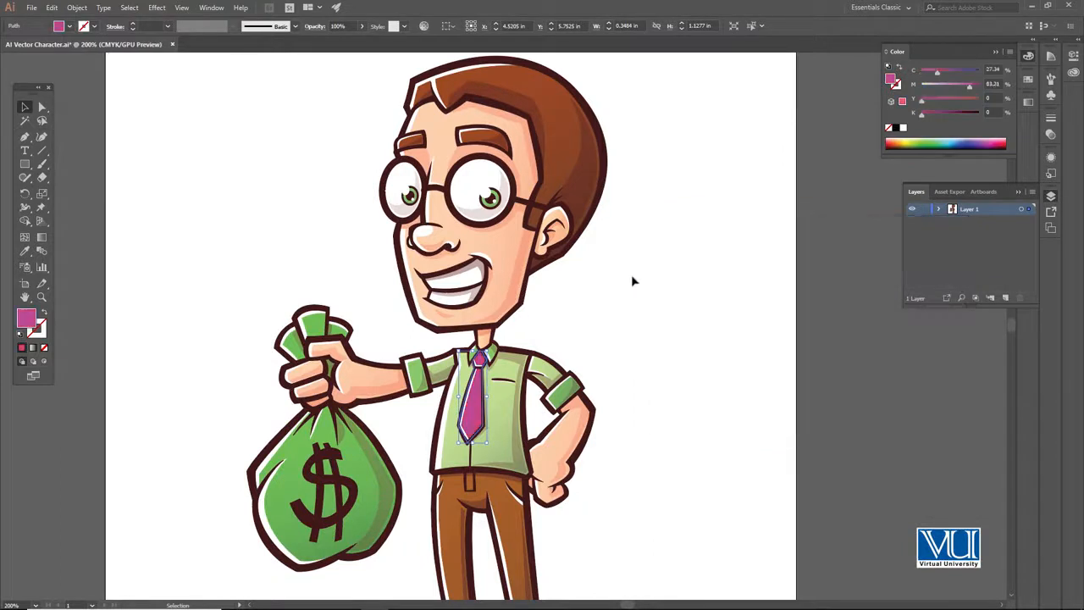
pyautogui.click(1031, 9)
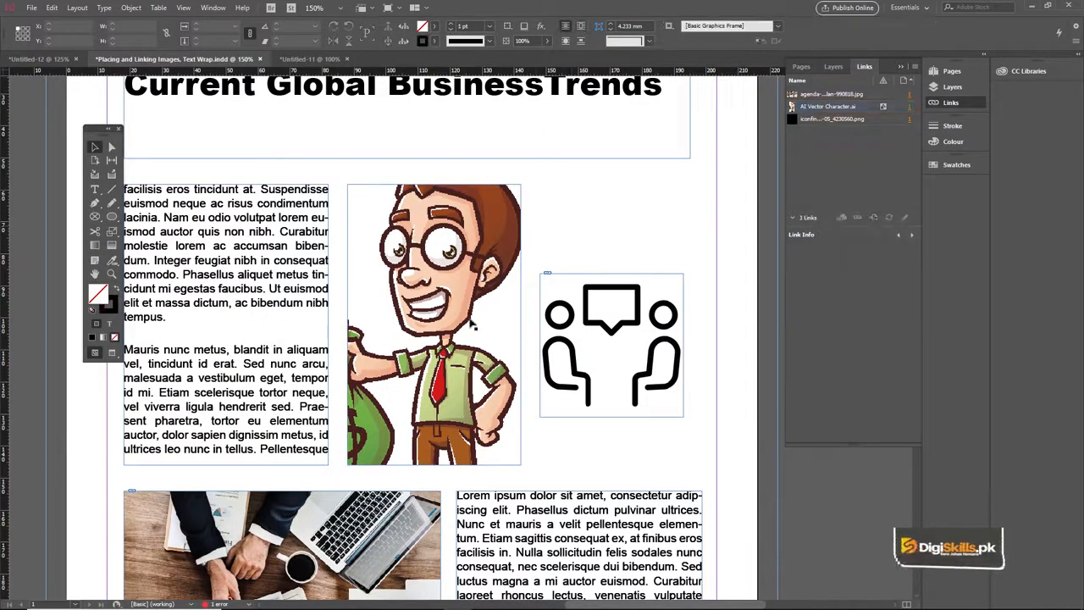
# Compare the recoloured tie in the Illustrator artwork with the embedded character in the InDesign layout.
pyautogui.moveTo(409, 603)
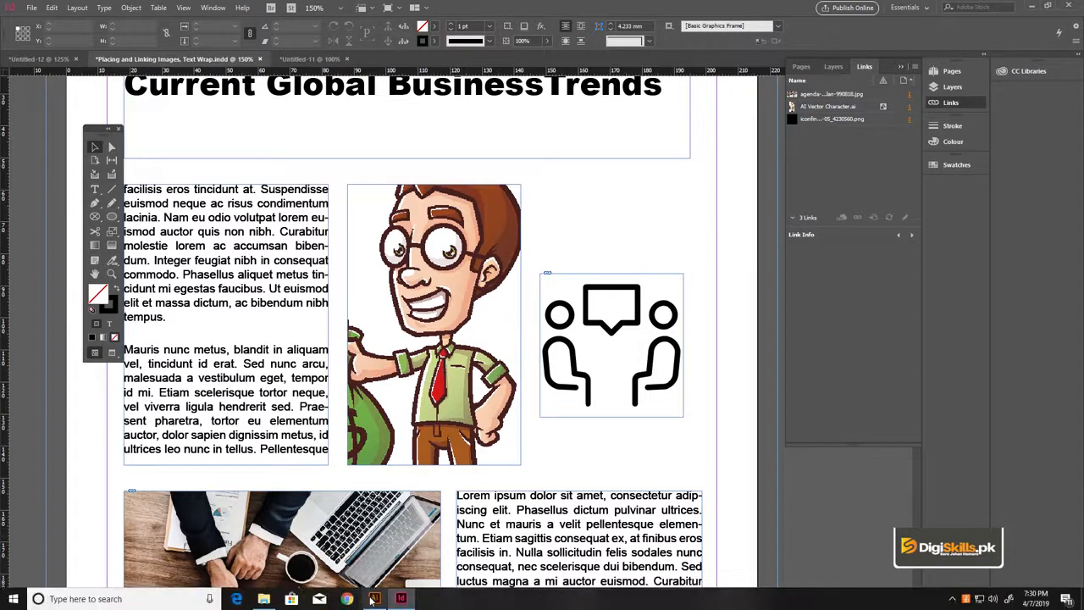
pyautogui.click(374, 599)
pyautogui.click(609, 360)
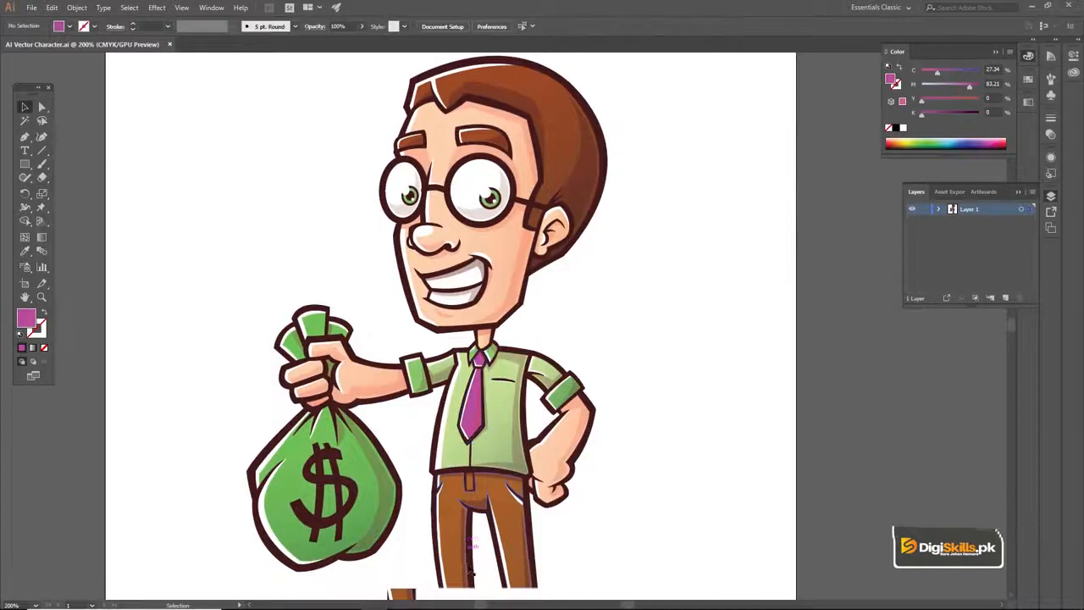
pyautogui.click(401, 598)
pyautogui.click(464, 383)
pyautogui.moveTo(464, 382); pyautogui.dragTo(494, 309)
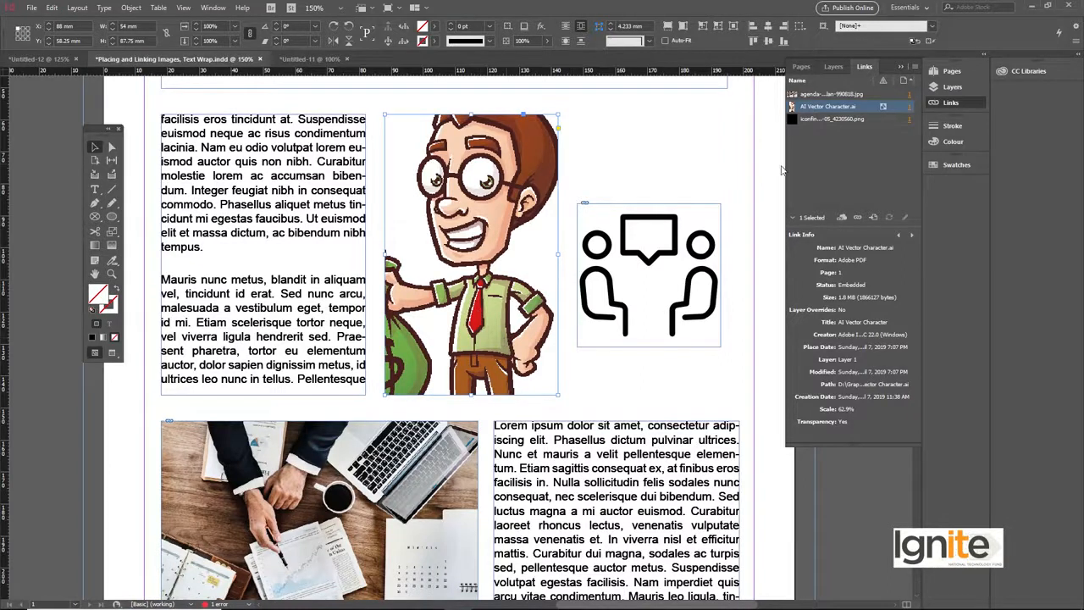
# Unembed the AI Vector Character.ai image and link it to the modified original file.
pyautogui.click(921, 68)
pyautogui.click(945, 179)
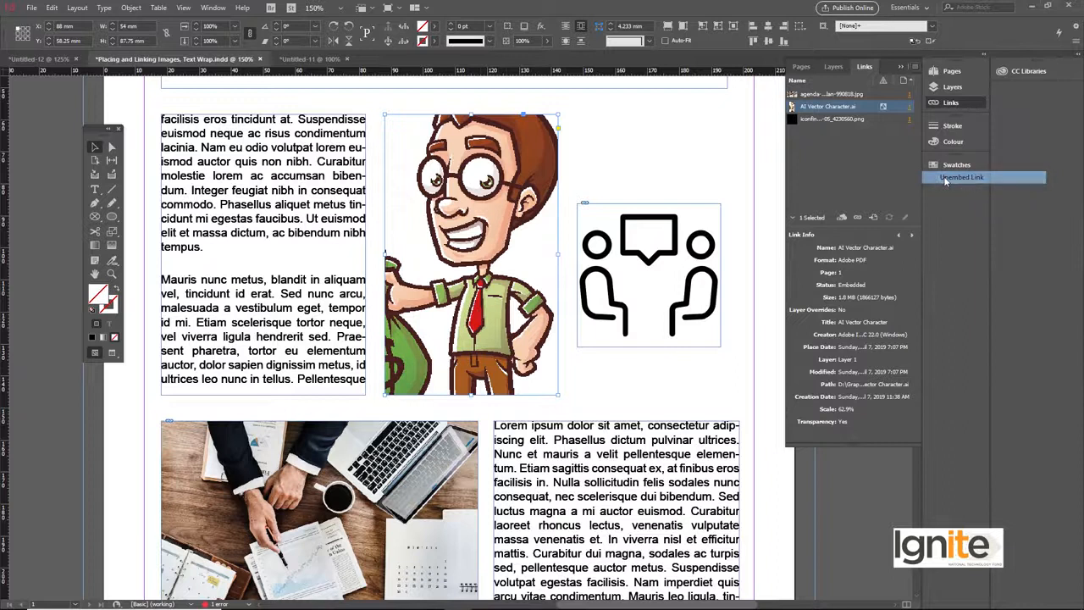
pyautogui.click(561, 326)
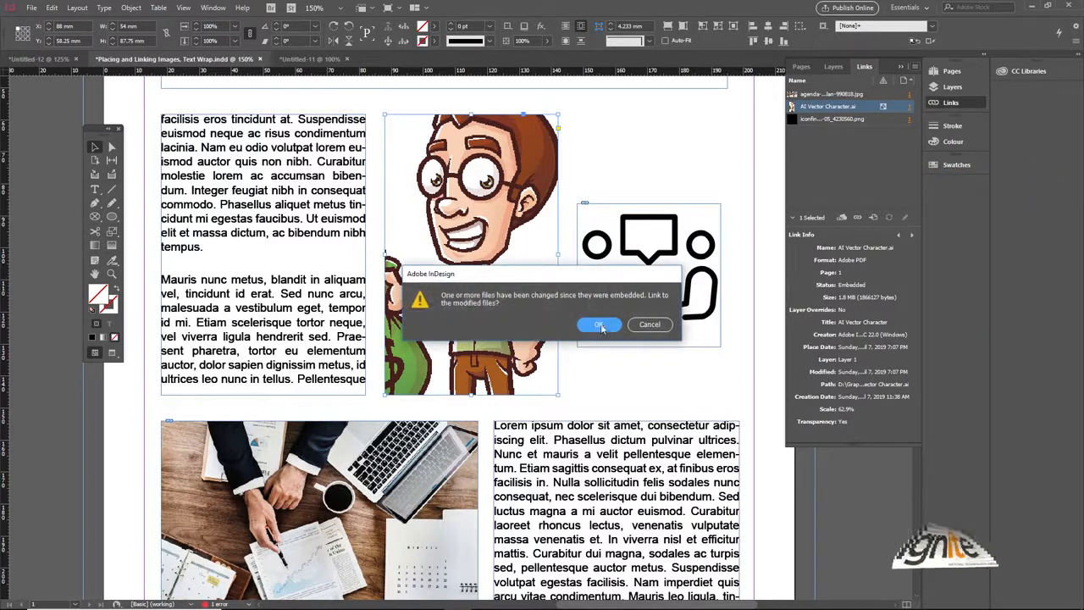
pyautogui.click(599, 324)
# Relink the character image to the AI Vector Character file in the main project folder.
pyautogui.rightClick(388, 114)
pyautogui.click(410, 112)
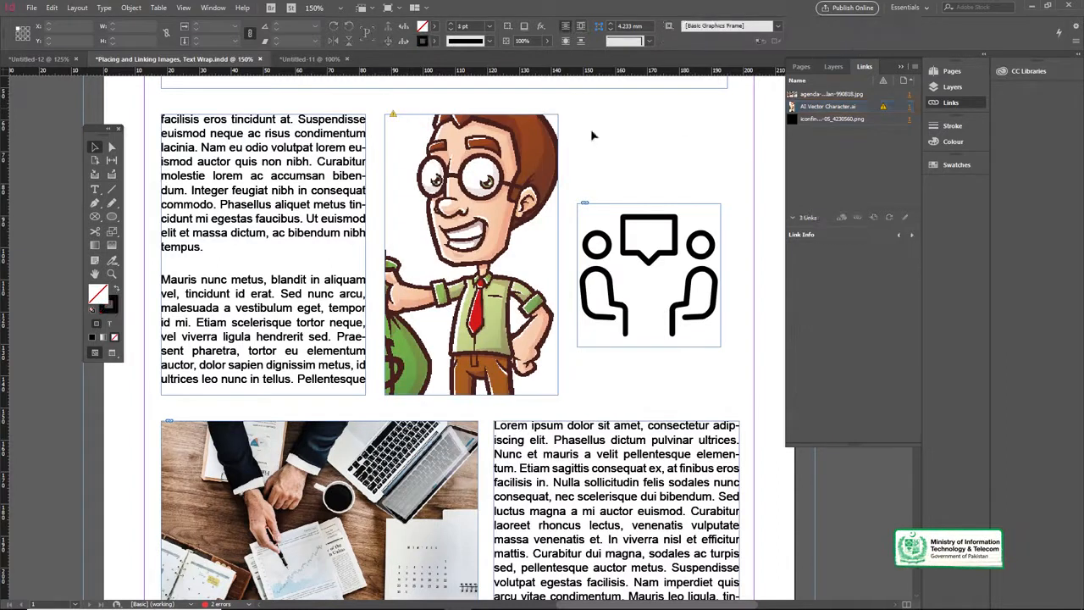
pyautogui.click(543, 142)
pyautogui.click(916, 66)
pyautogui.click(957, 71)
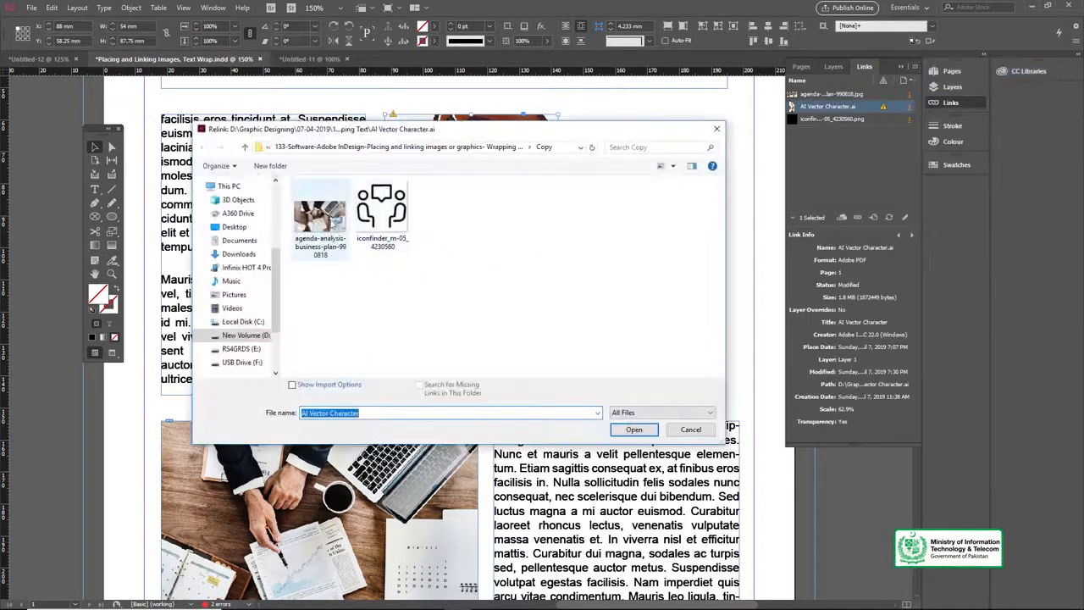
pyautogui.click(370, 147)
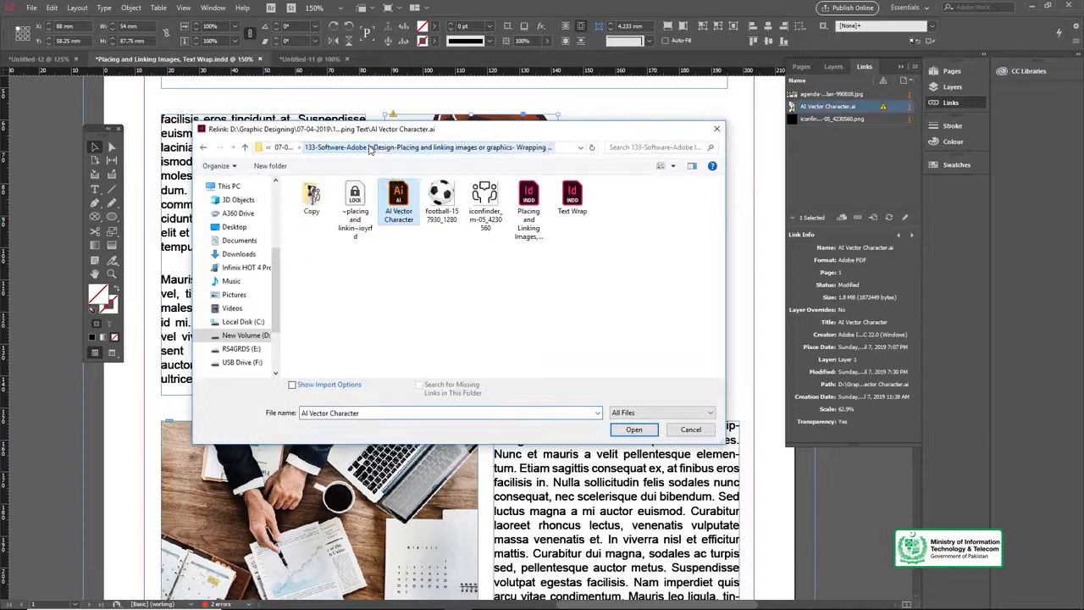
pyautogui.click(629, 428)
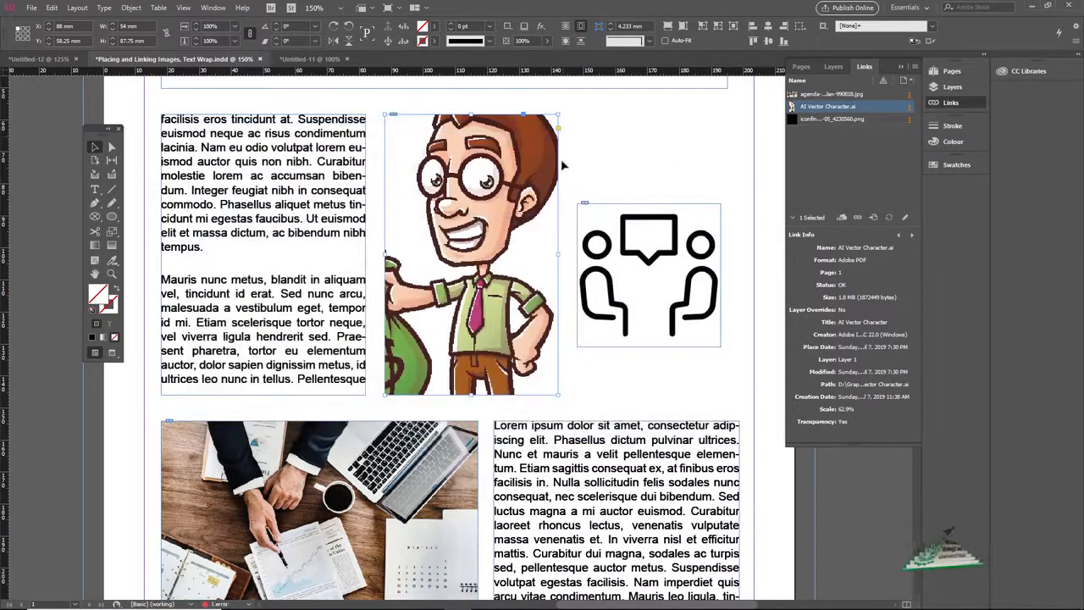
# Switch to Illustrator, set the tie's fill colour to blue 3415EA and save the artwork.
pyautogui.click(373, 597)
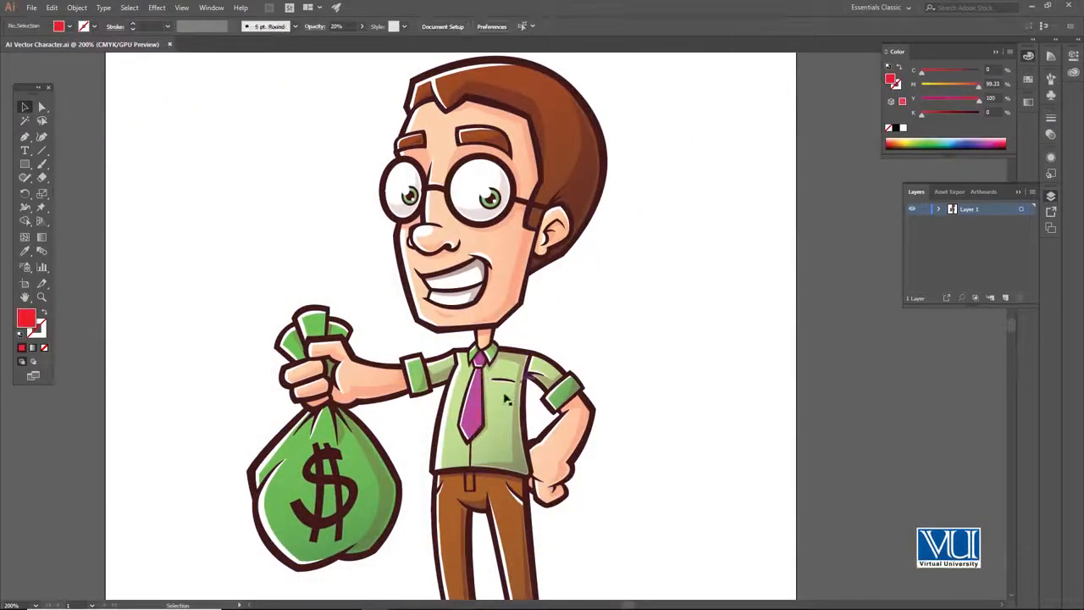
pyautogui.click(474, 401)
pyautogui.click(555, 350)
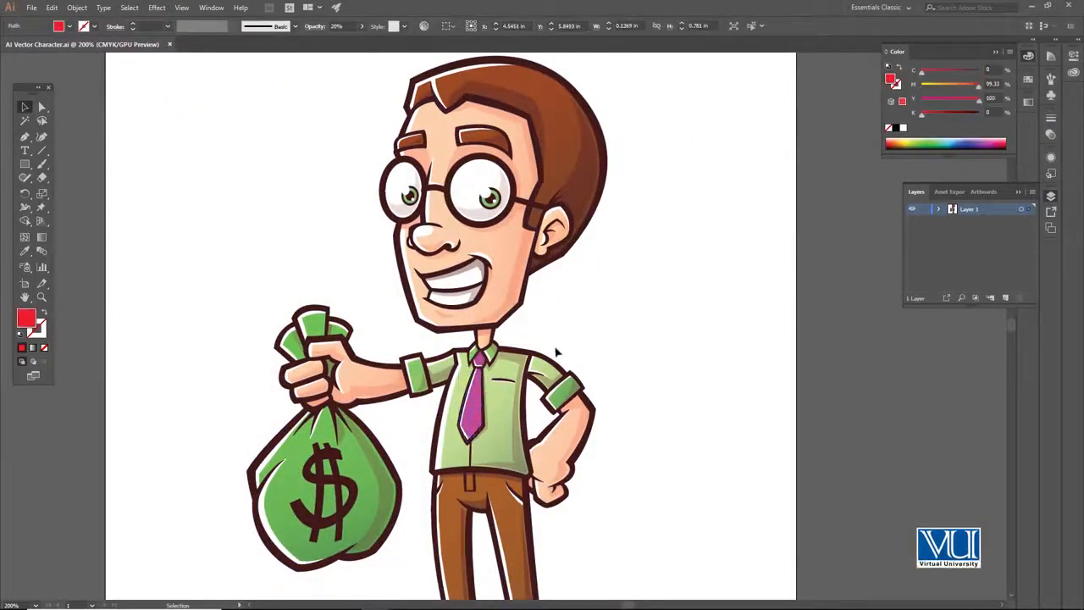
pyautogui.press('z')
pyautogui.click(472, 421)
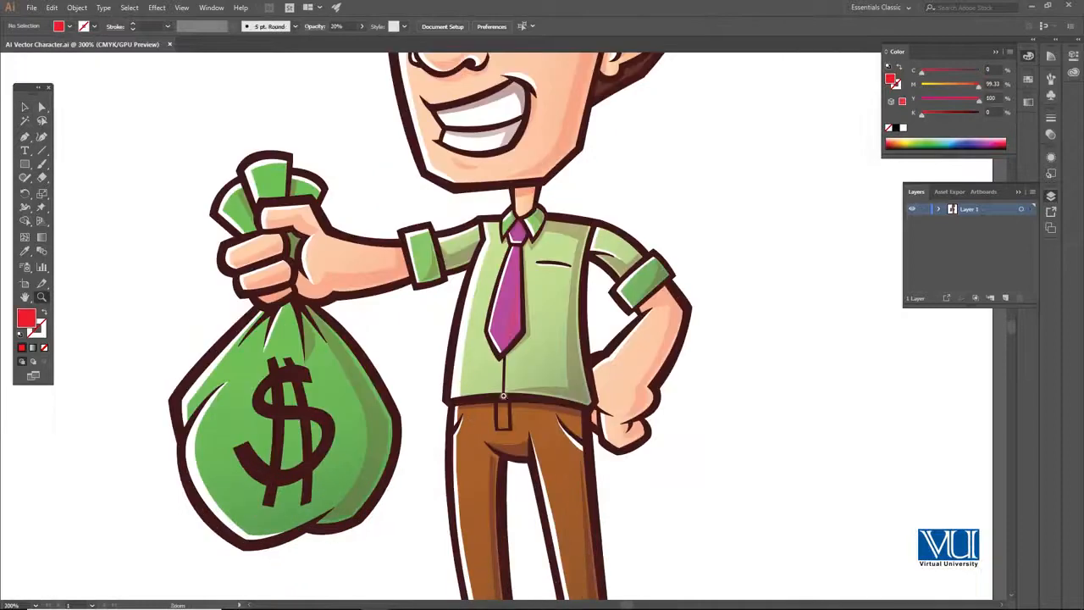
pyautogui.click(511, 334)
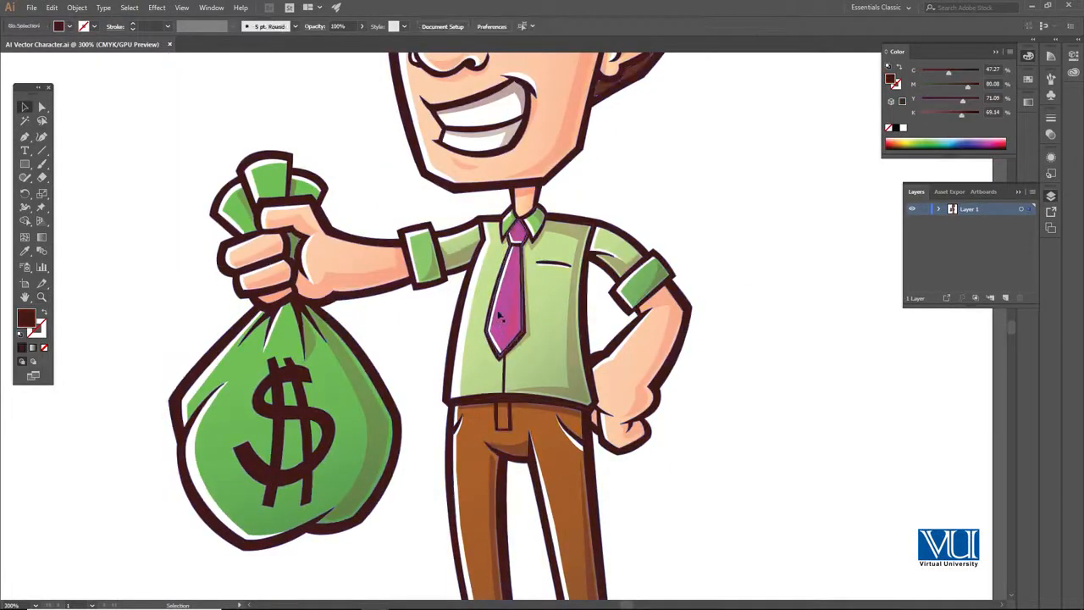
pyautogui.click(499, 315)
pyautogui.doubleClick(26, 317)
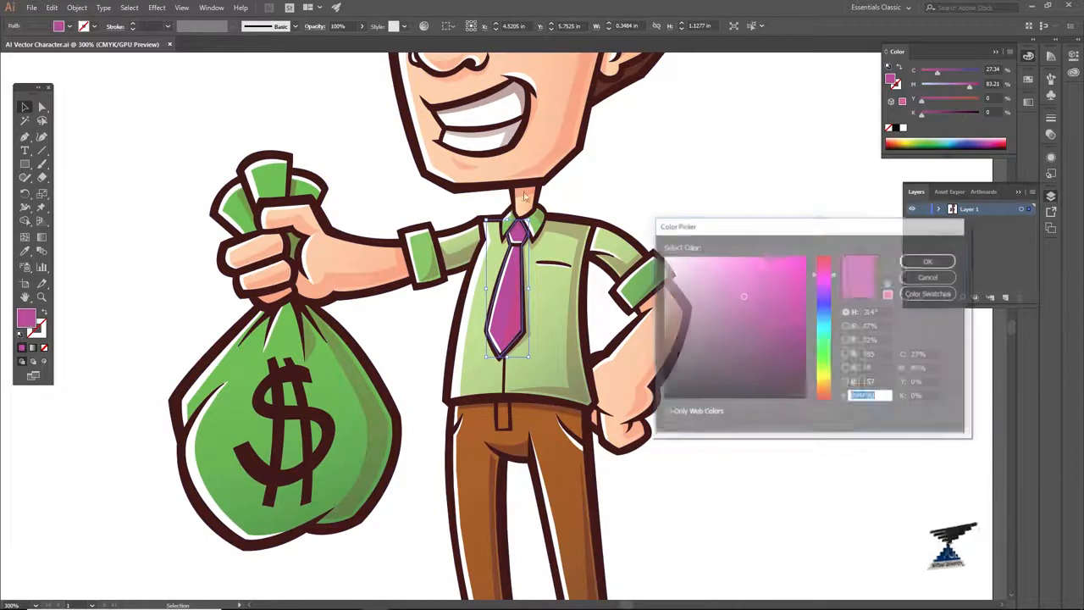
pyautogui.write('3415EA')
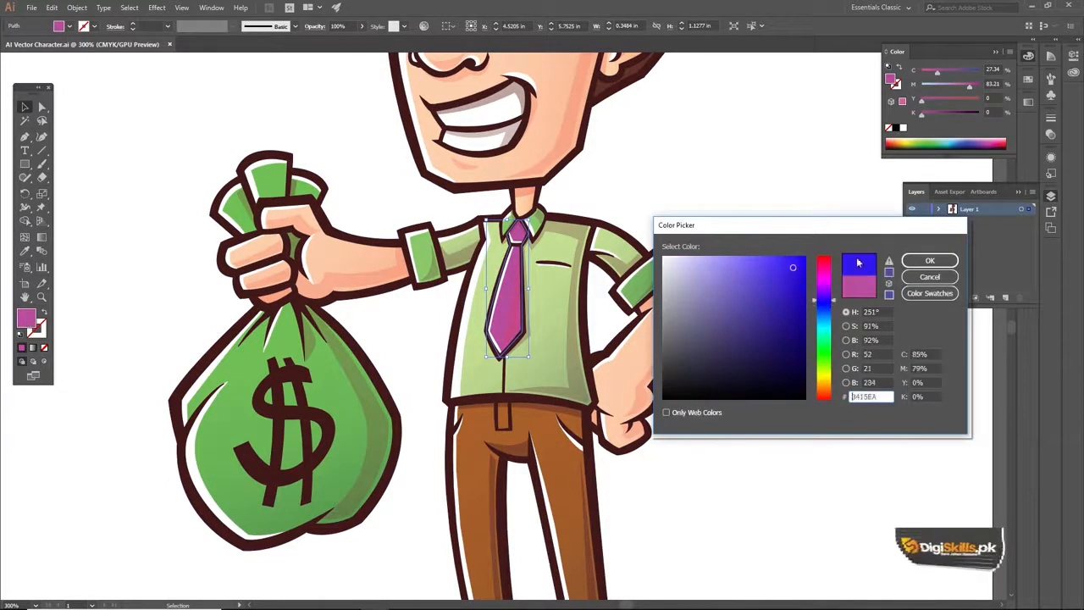
pyautogui.click(929, 261)
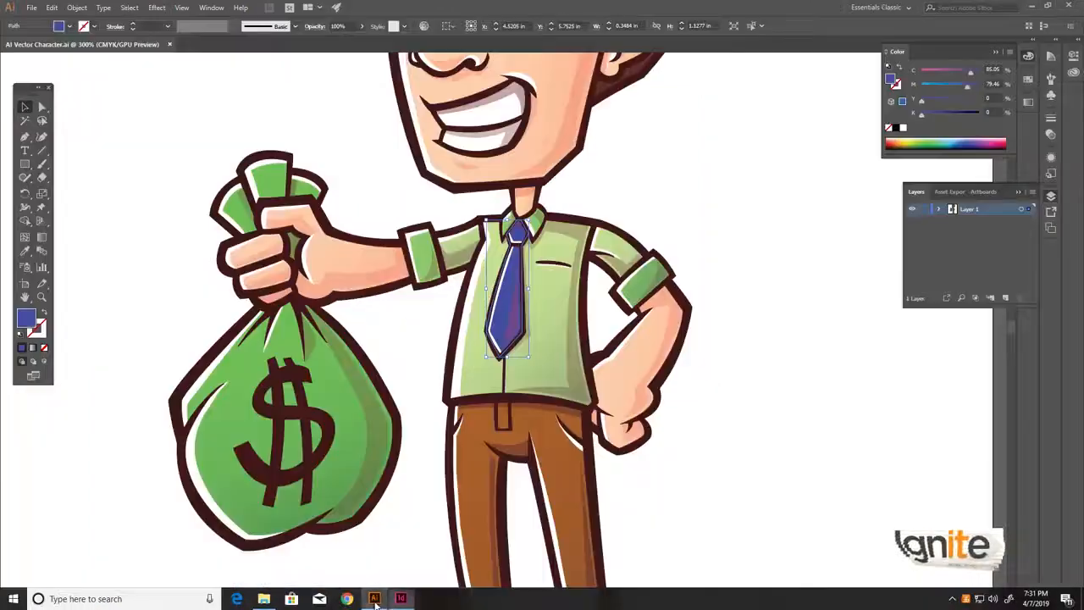
# Switch to InDesign and check that the Text Wrap options are shown for the document with the soccer ball.
pyautogui.click(374, 598)
pyautogui.click(402, 599)
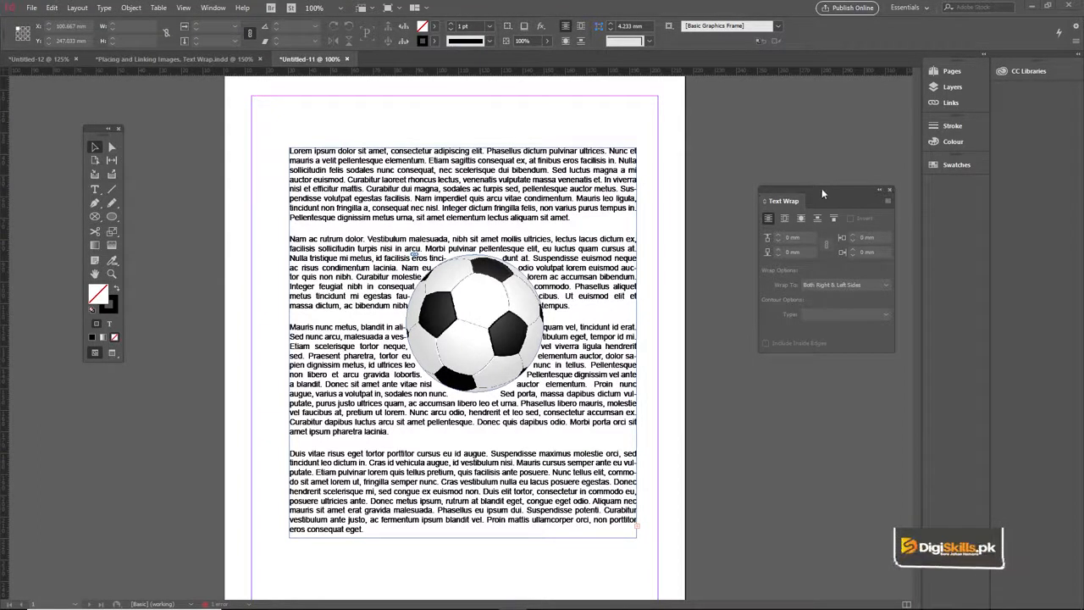
pyautogui.click(210, 9)
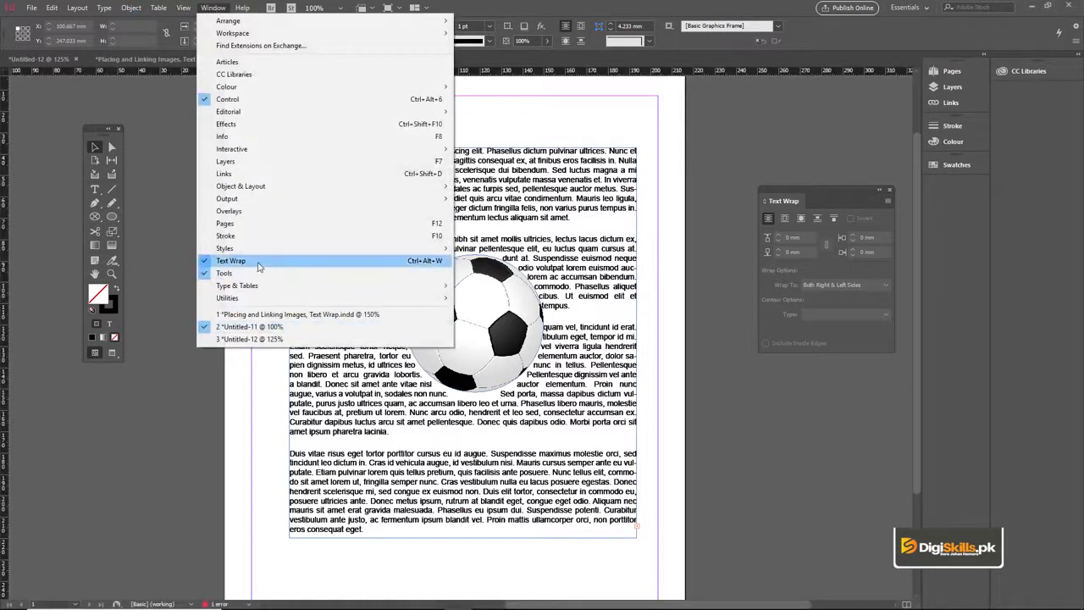
pyautogui.click(165, 144)
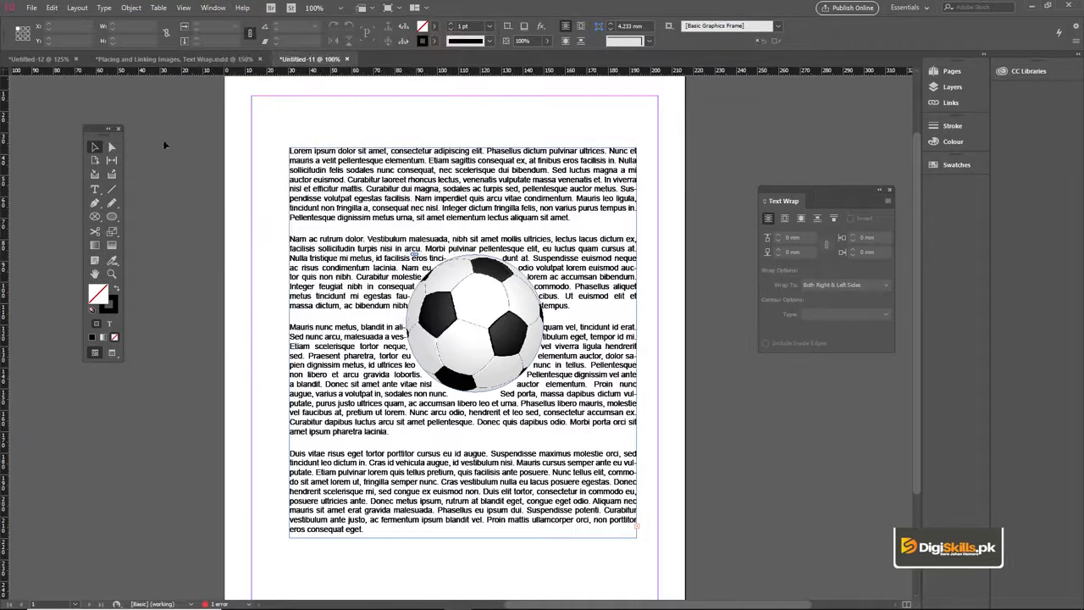
pyautogui.moveTo(480, 320); pyautogui.dragTo(469, 319)
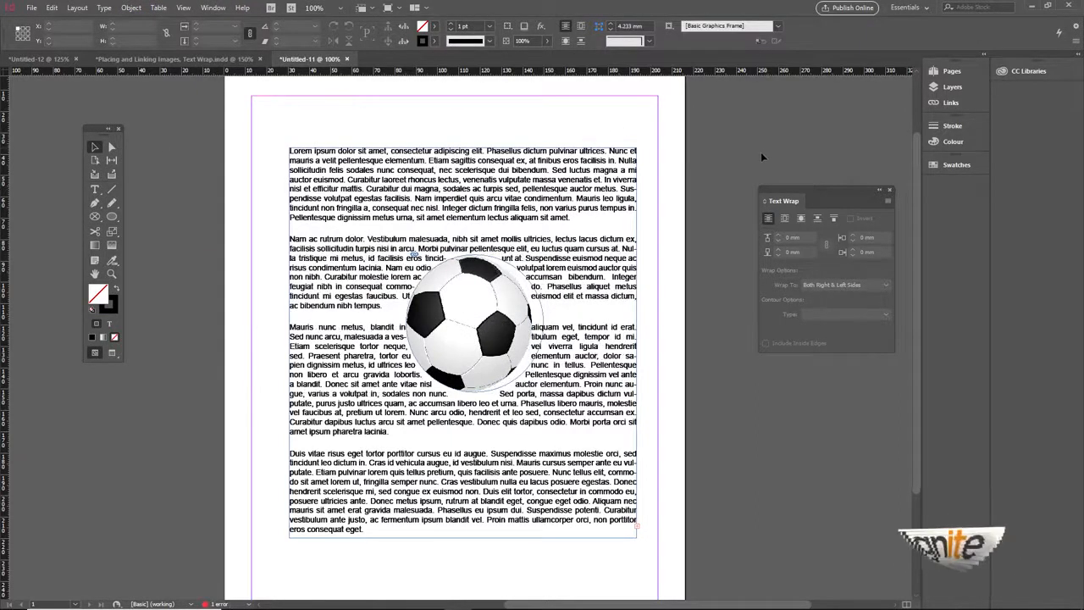
pyautogui.click(619, 133)
pyautogui.hotkey('ctrl', 'z')
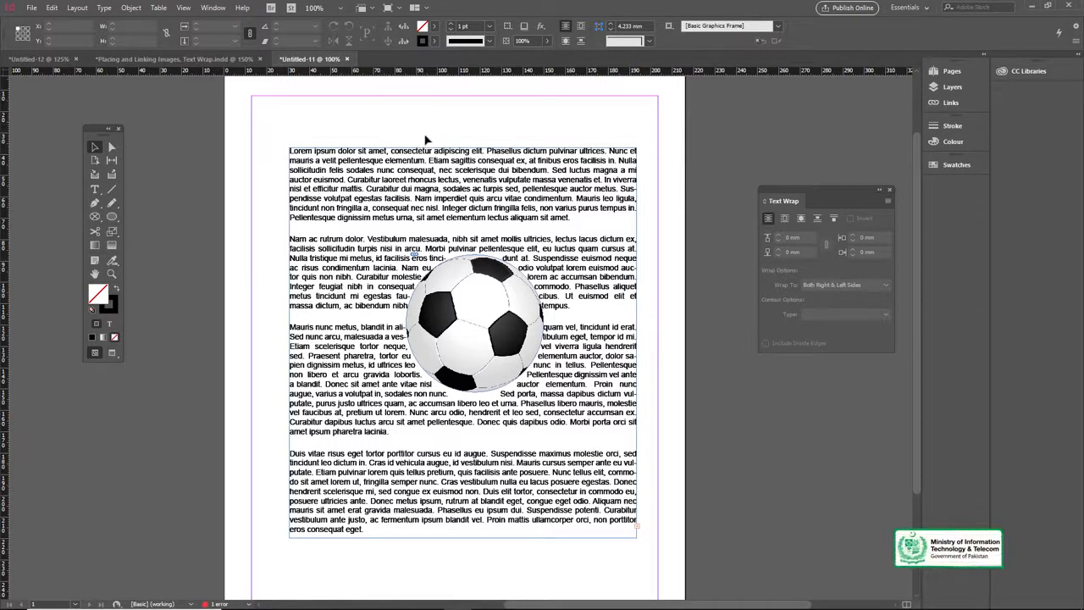
# Try no text wrap and wrap around bounding box on the text and soccer ball, and settle on wrap around object shape.
pyautogui.hotkey('ctrl', 'a')
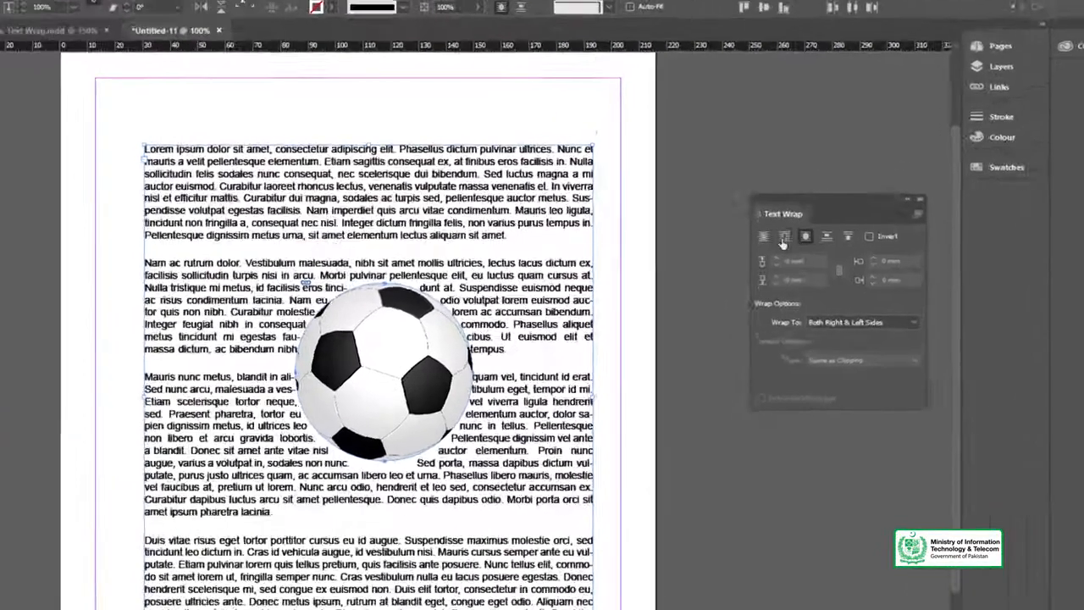
pyautogui.click(772, 218)
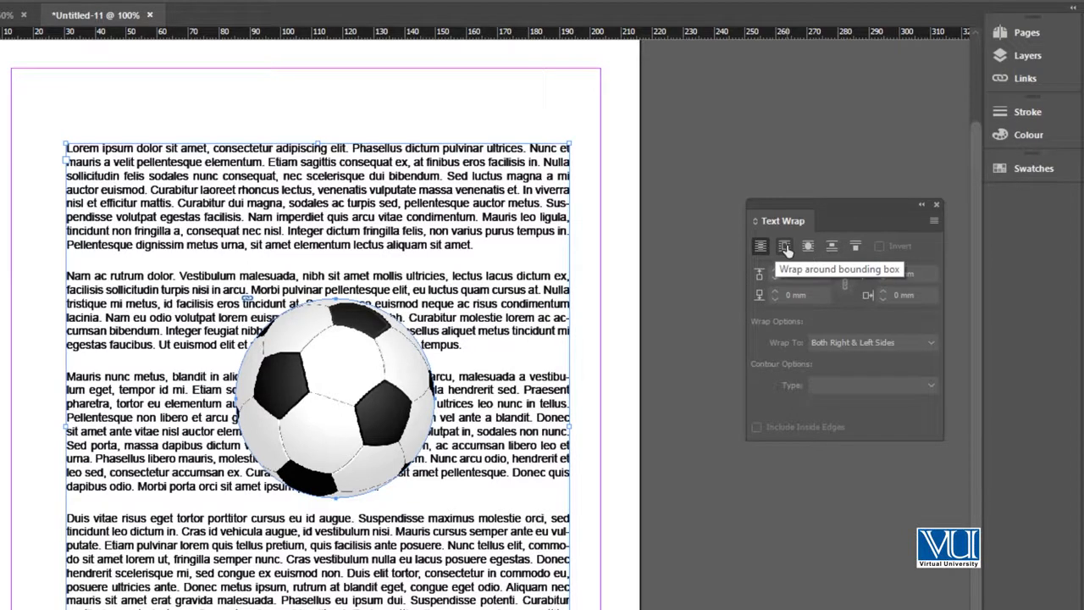
pyautogui.click(785, 247)
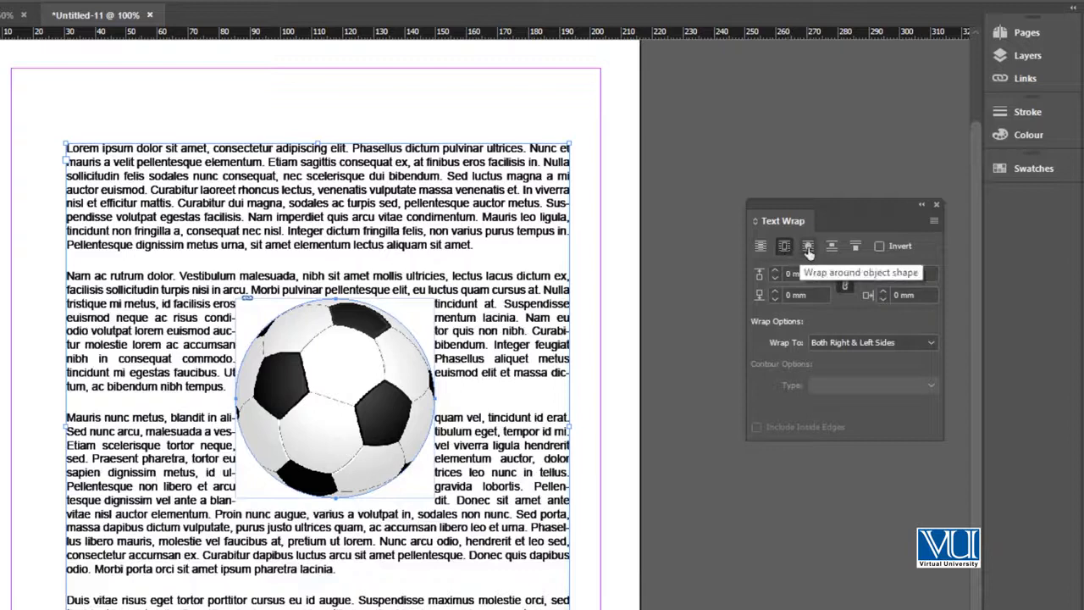
pyautogui.click(809, 247)
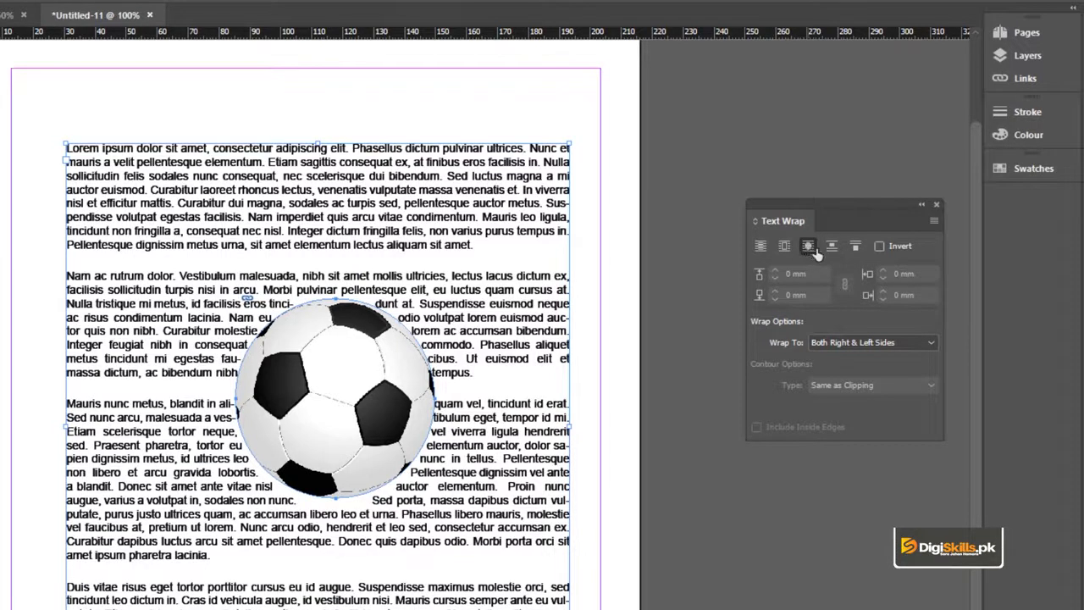
# Set the text wrap offset of the soccer ball image to 5 mm and deselect it.
pyautogui.click(320, 388)
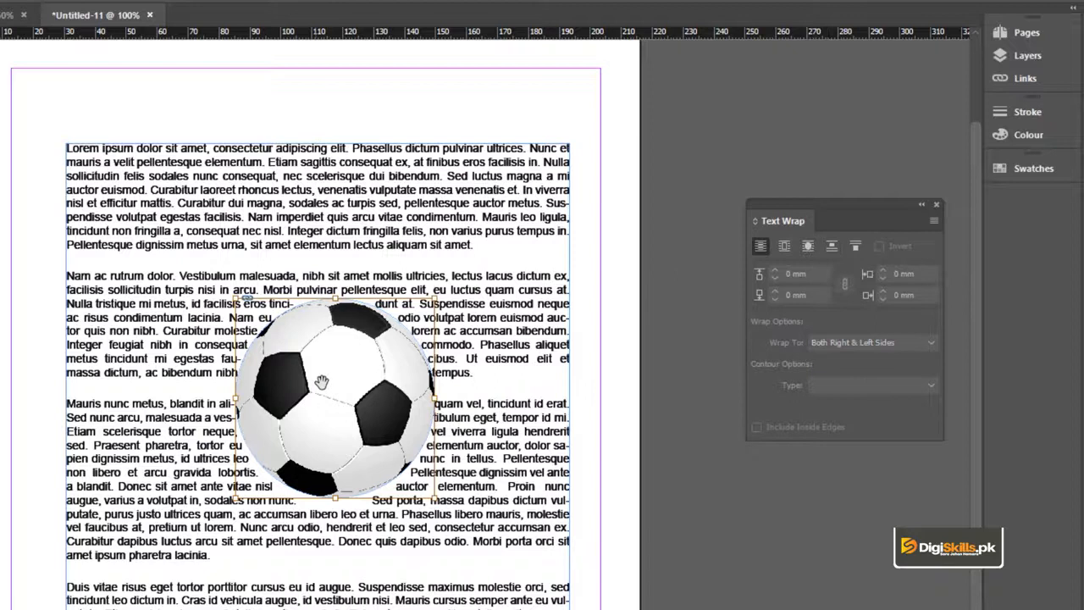
pyautogui.click(775, 271)
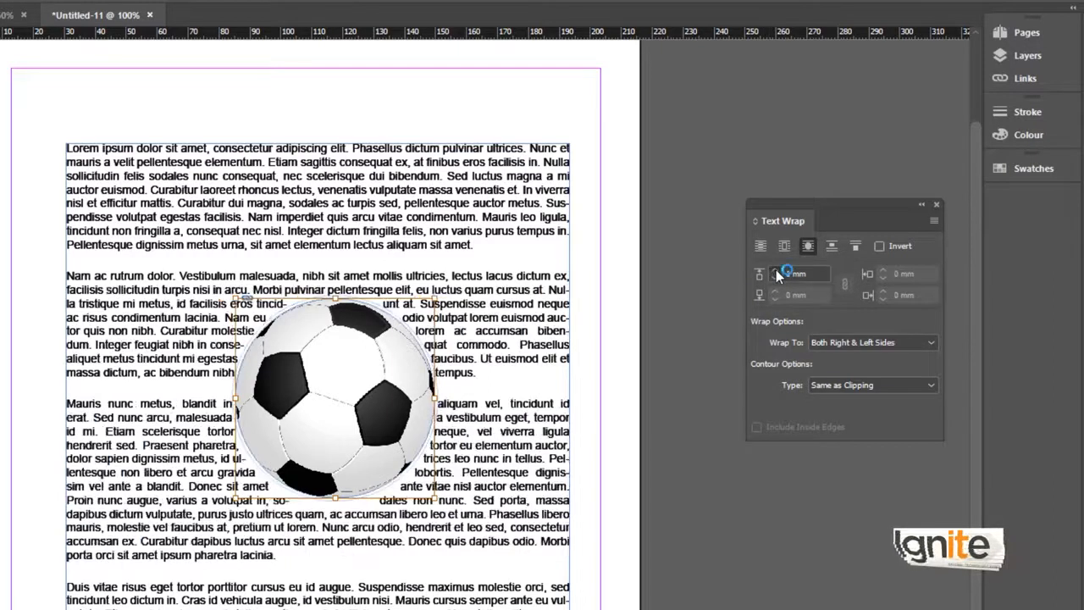
pyautogui.click(774, 271)
pyautogui.click(775, 271)
pyautogui.click(775, 271)
pyautogui.click(775, 271)
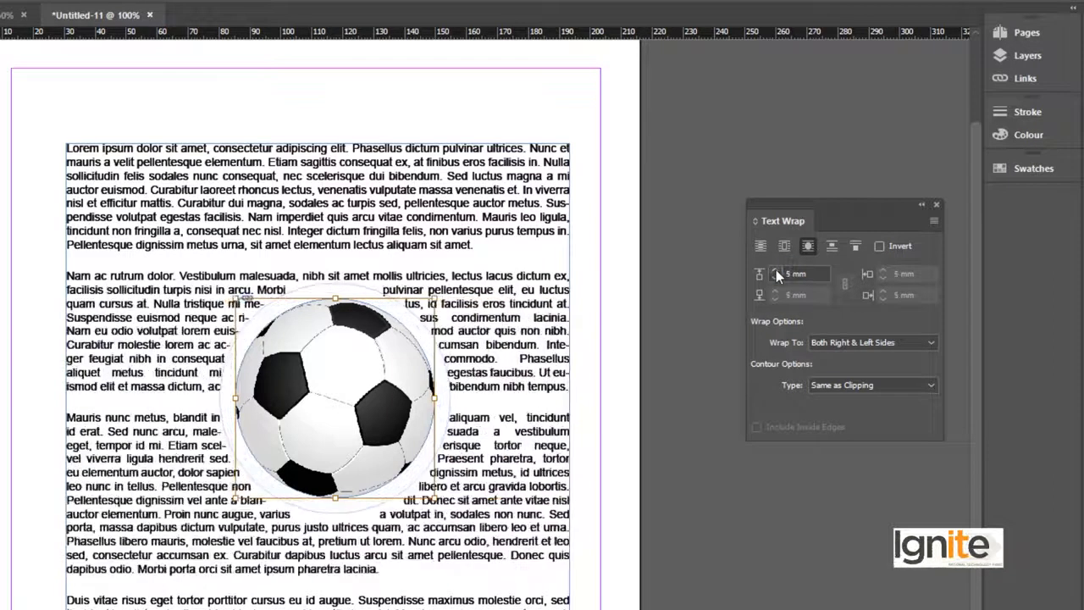
pyautogui.click(684, 163)
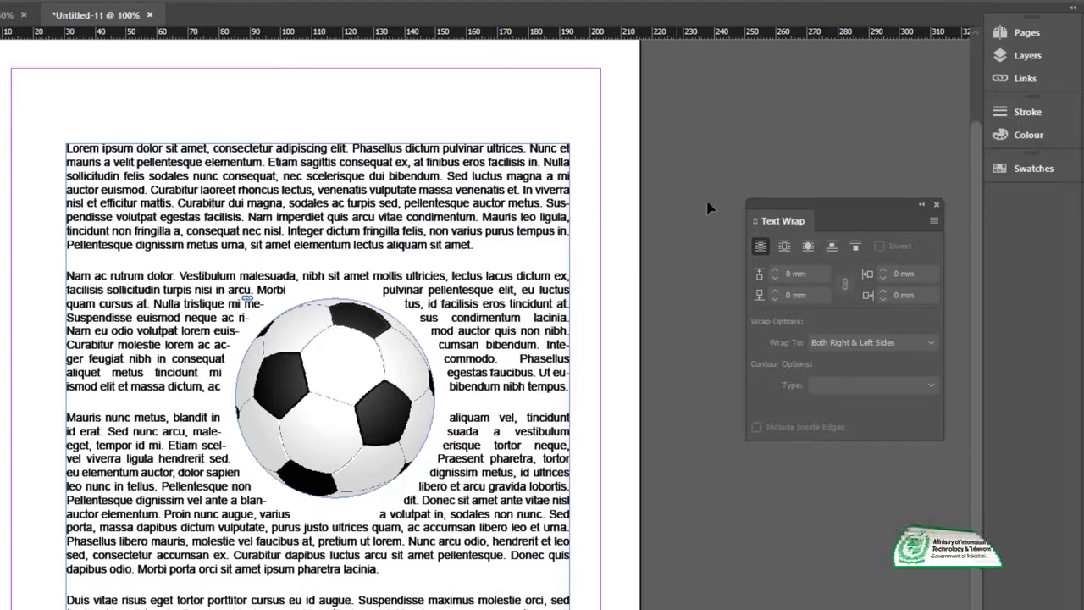
# Apply the Jump object wrap to the text and soccer ball, try Jump to next column, and return to Jump object.
pyautogui.hotkey('ctrl', 'a')
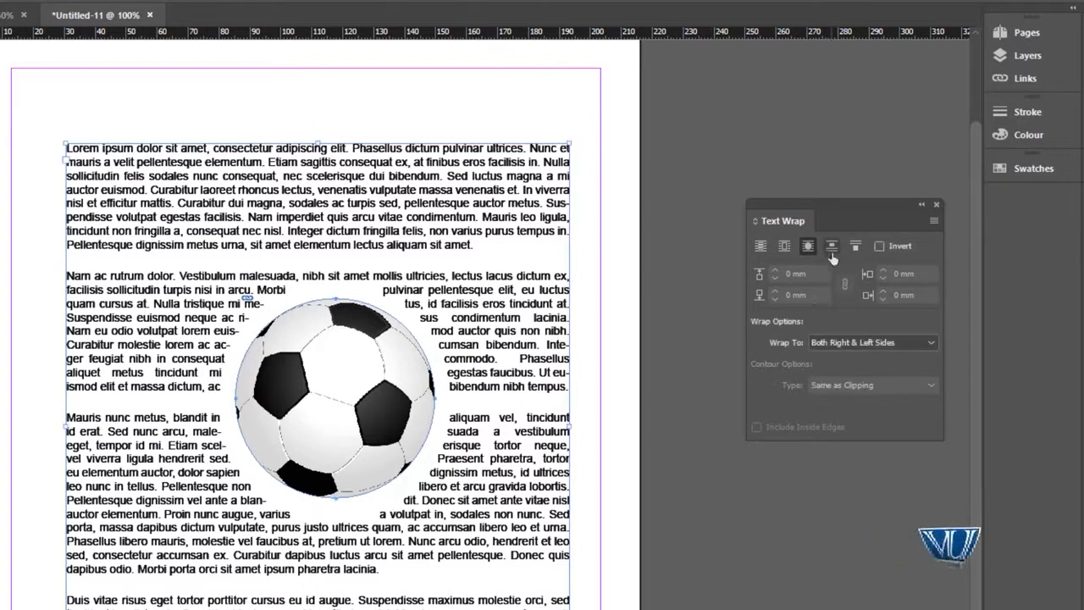
pyautogui.click(831, 247)
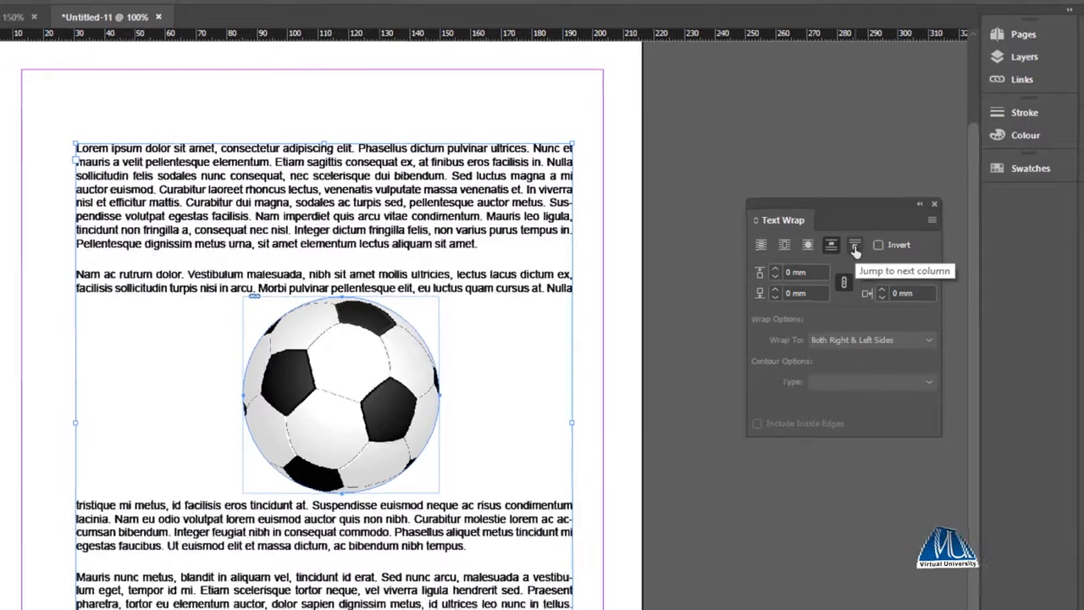
pyautogui.click(855, 247)
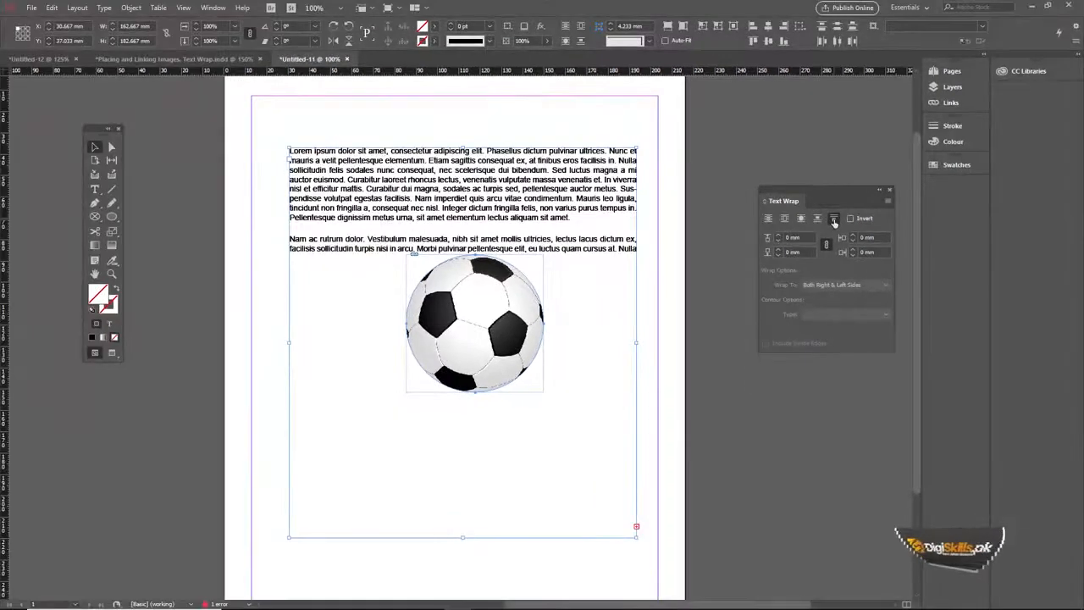
pyautogui.click(818, 219)
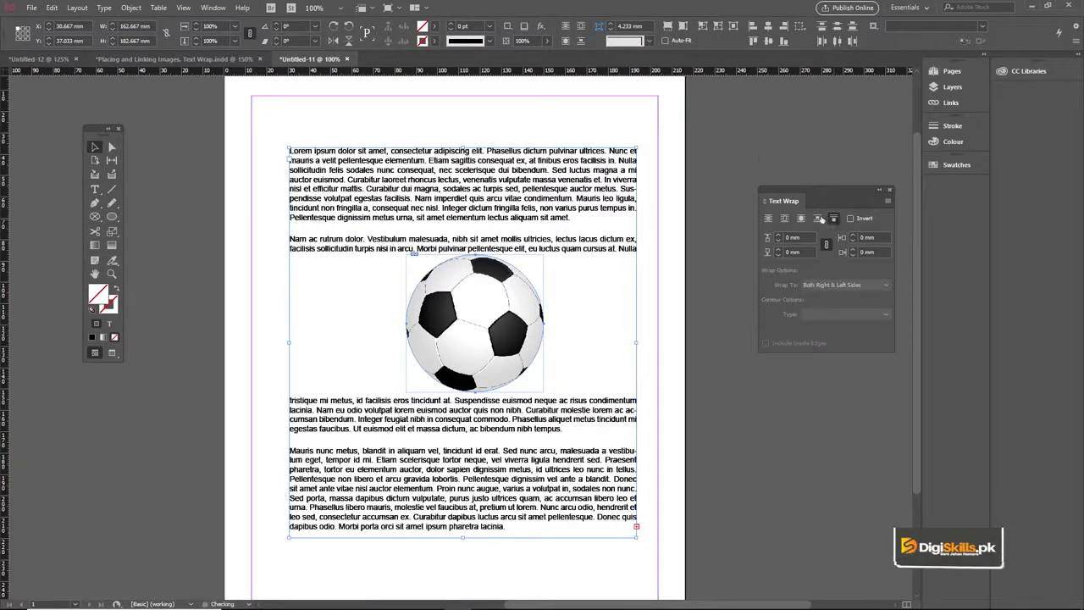
pyautogui.click(759, 156)
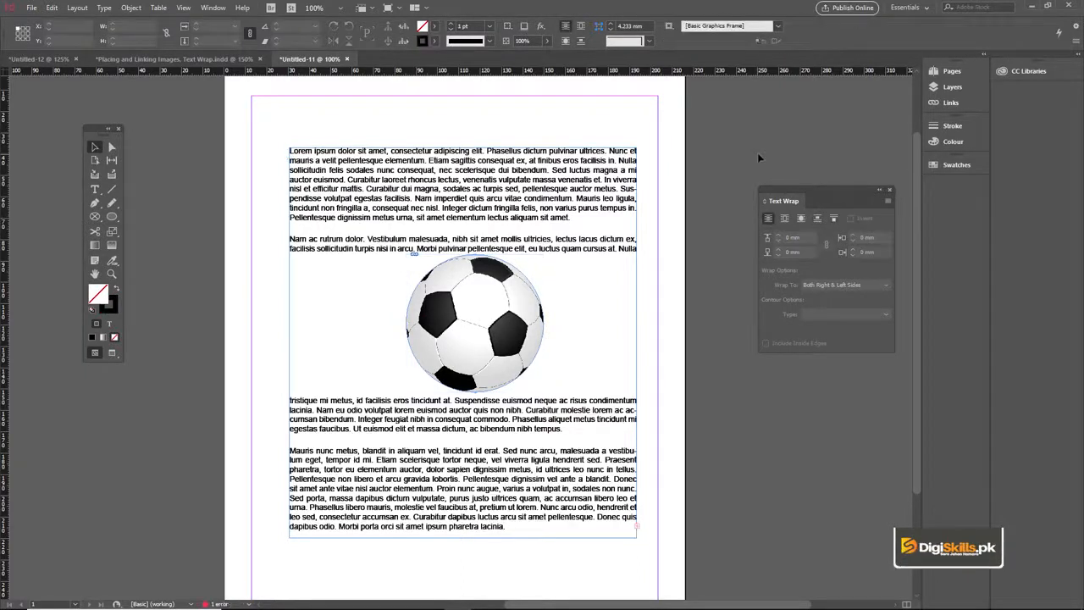